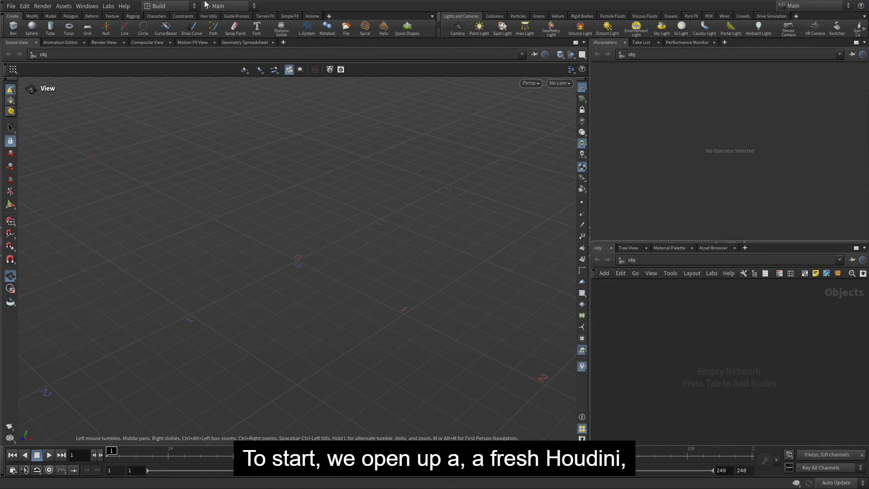
Create a new project named overview_lesson in $HOME/HoudiniProjects with the default project folders
left_click(11, 6)
left_click(26, 100)
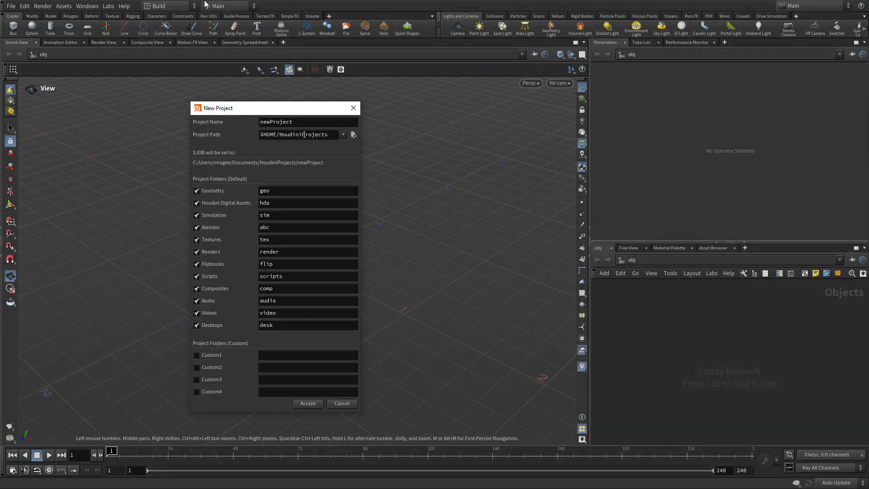
left_click_drag(293, 122, 255, 123)
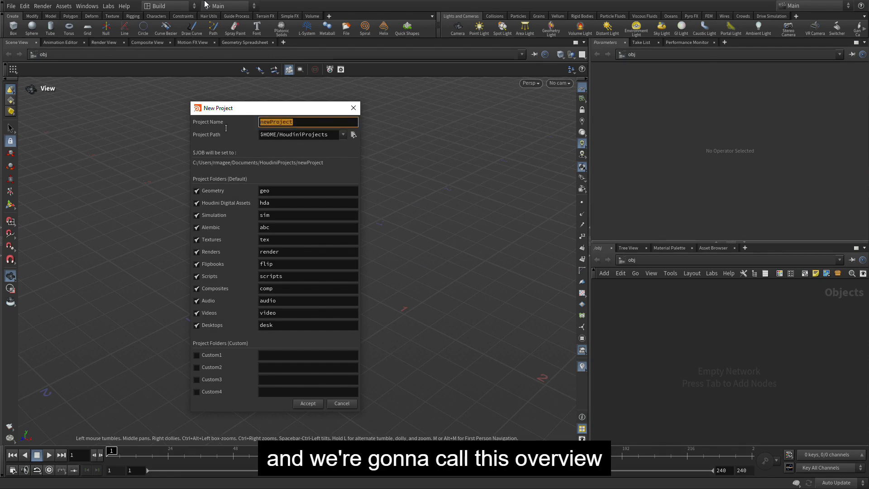
type("overview")
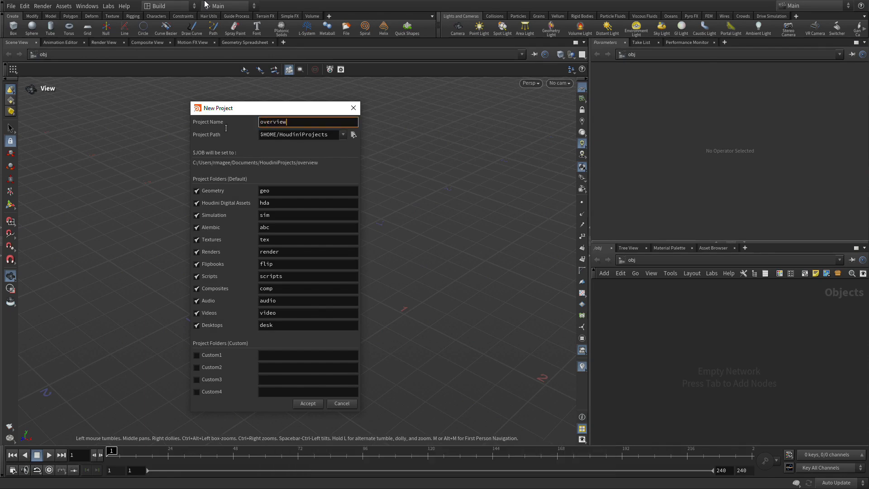
type("_lesson")
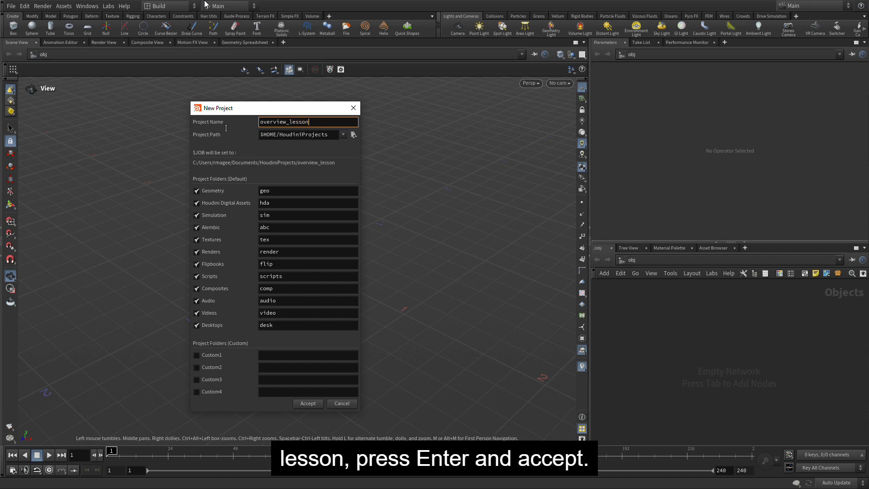
key("Return")
left_click(314, 404)
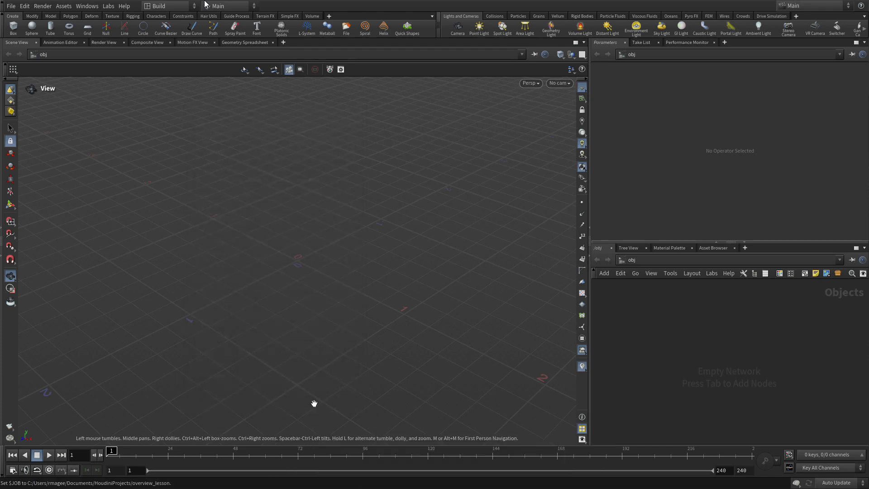
Save the scene as gumballs_01.hip in the project's $JOB folder
left_click(11, 6)
left_click(33, 75)
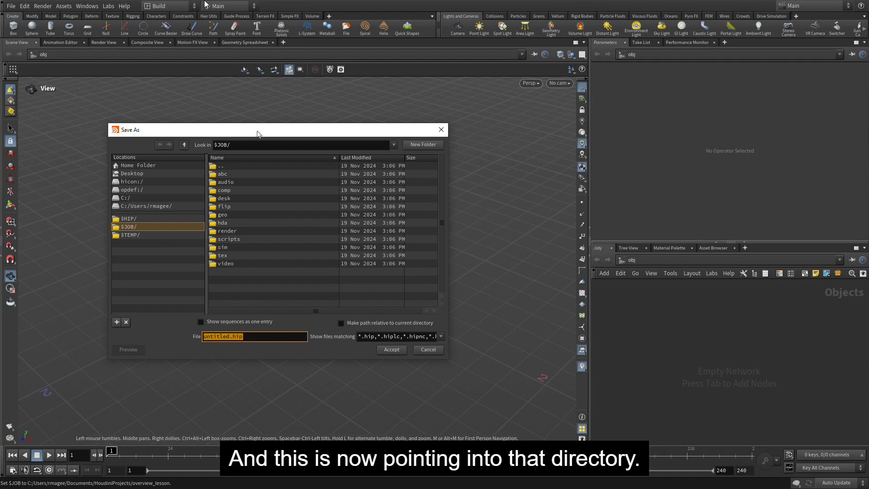
left_click(223, 336)
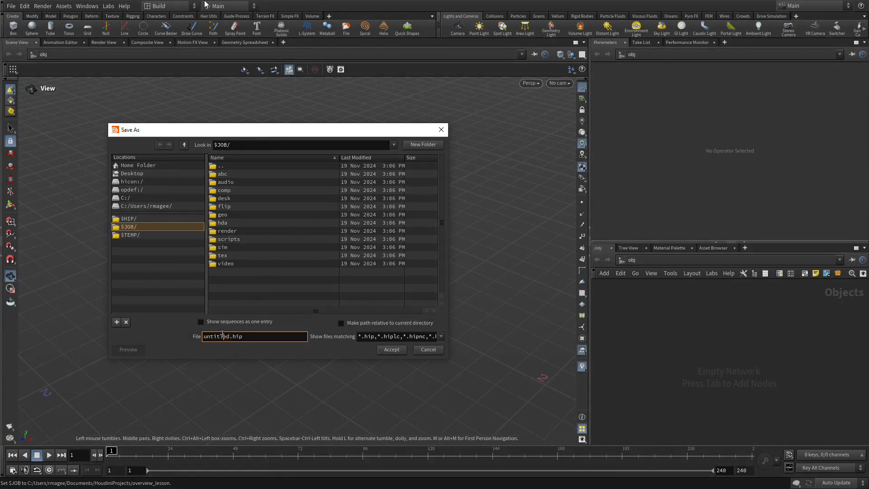
left_click_drag(229, 337, 185, 342)
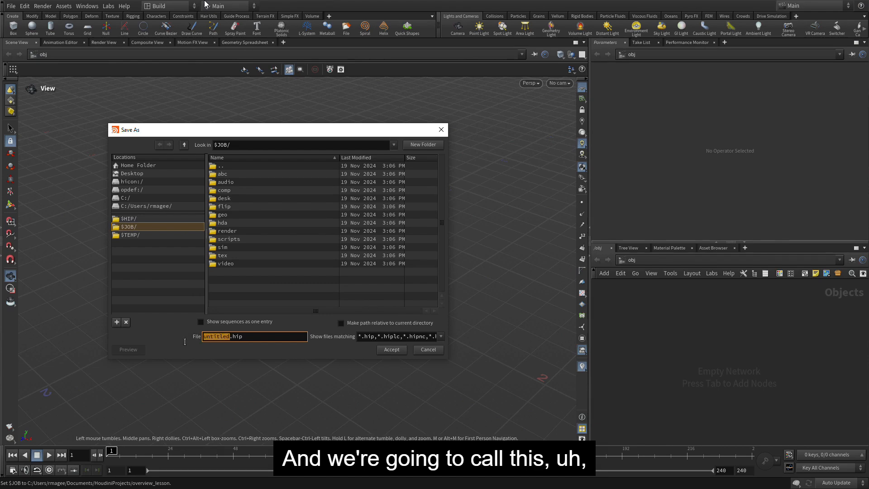
type("gumballs")
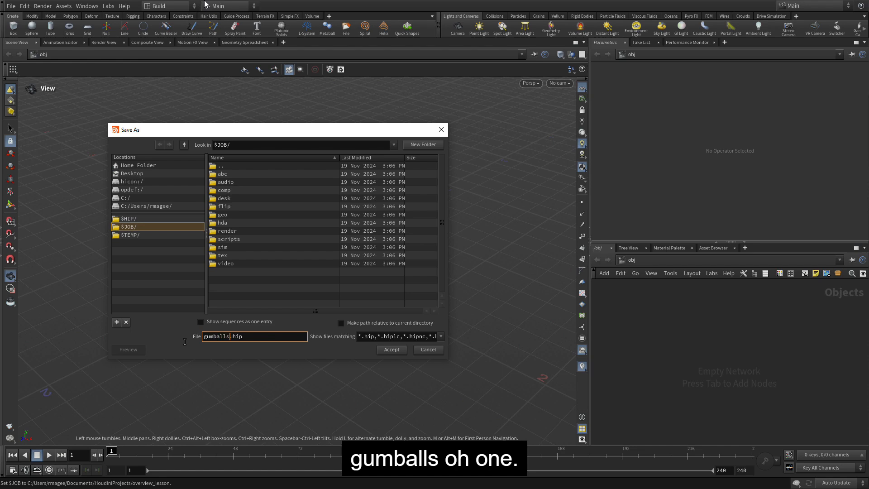
type("_01")
key("Return")
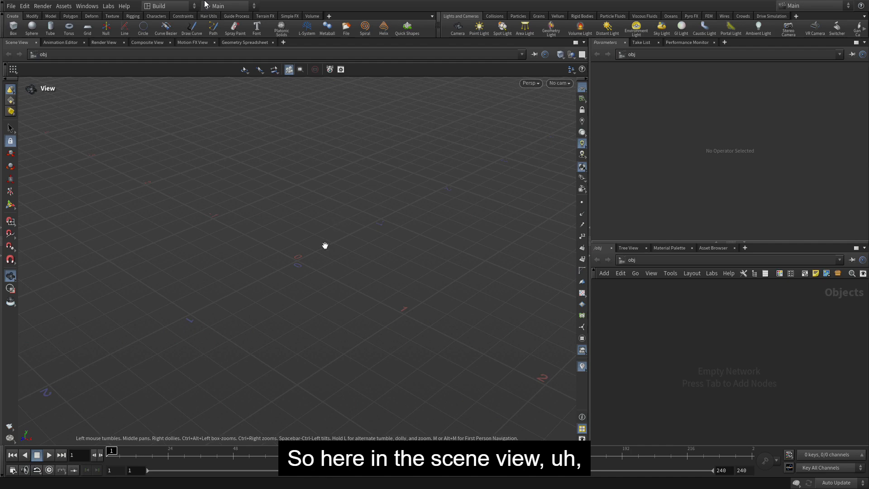
Create a Tube geometry object and place it at the origin
key("c")
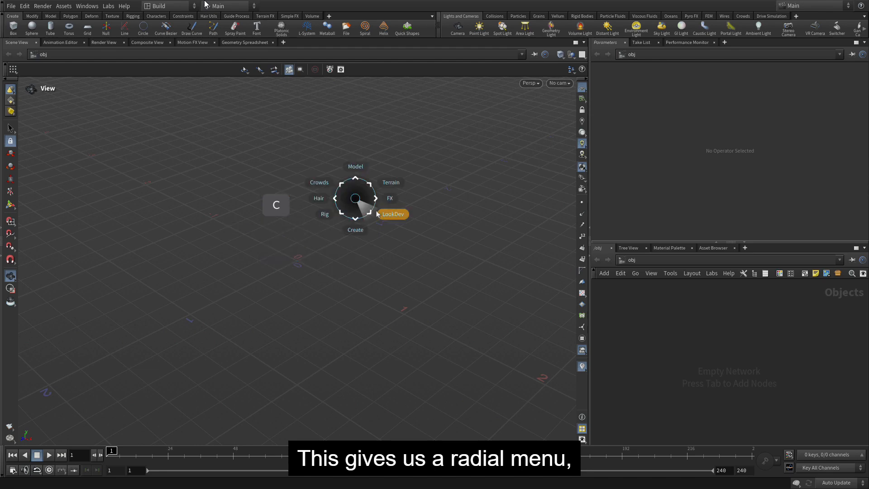
mouse_move(377, 228)
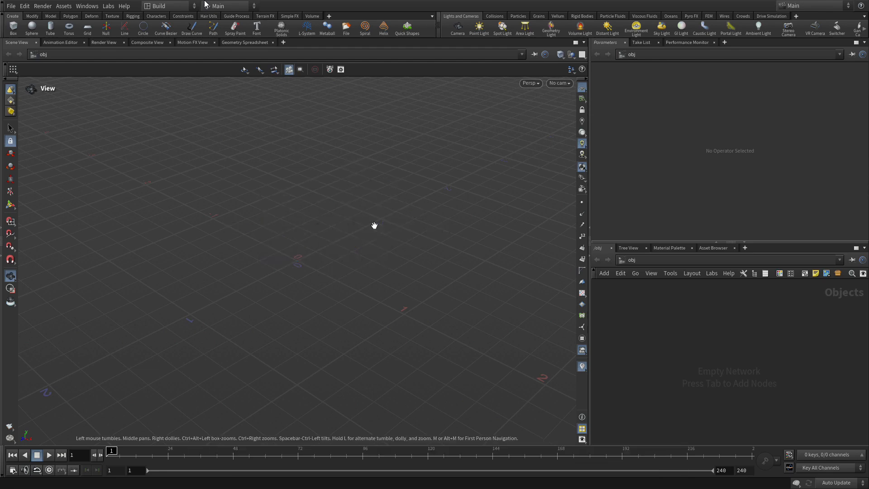
key("c")
key("c")
mouse_move(340, 264)
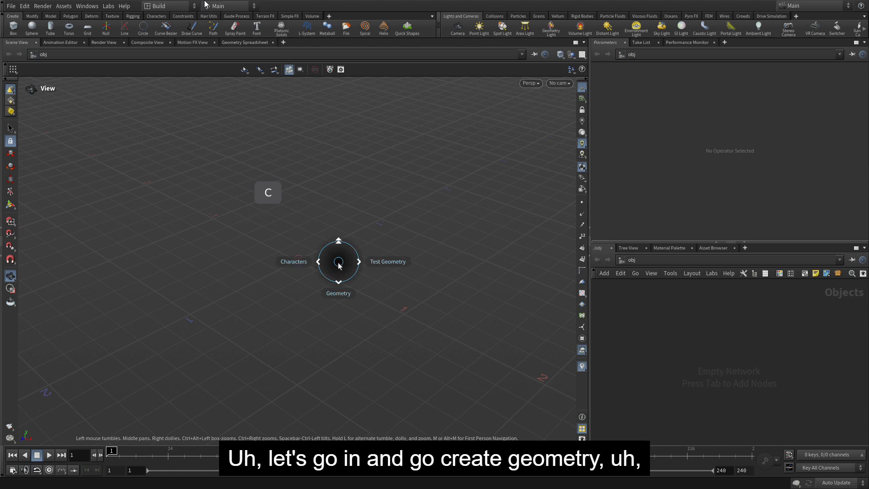
mouse_move(341, 297)
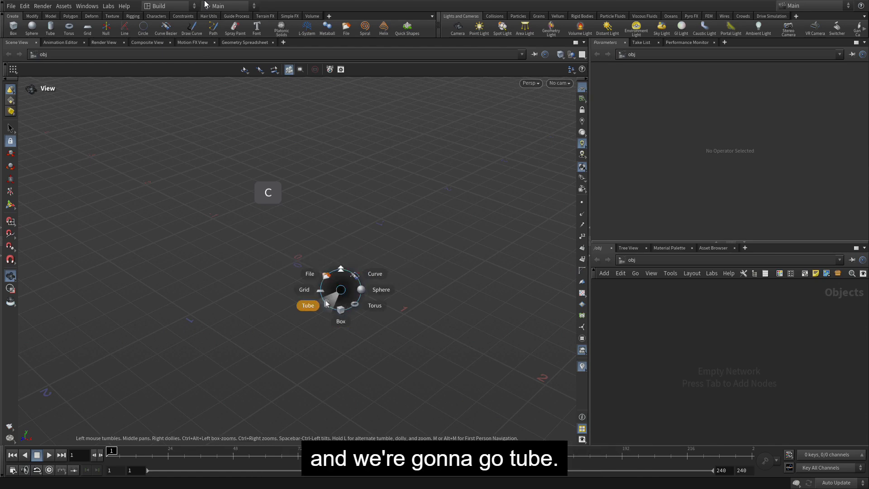
left_click(326, 303)
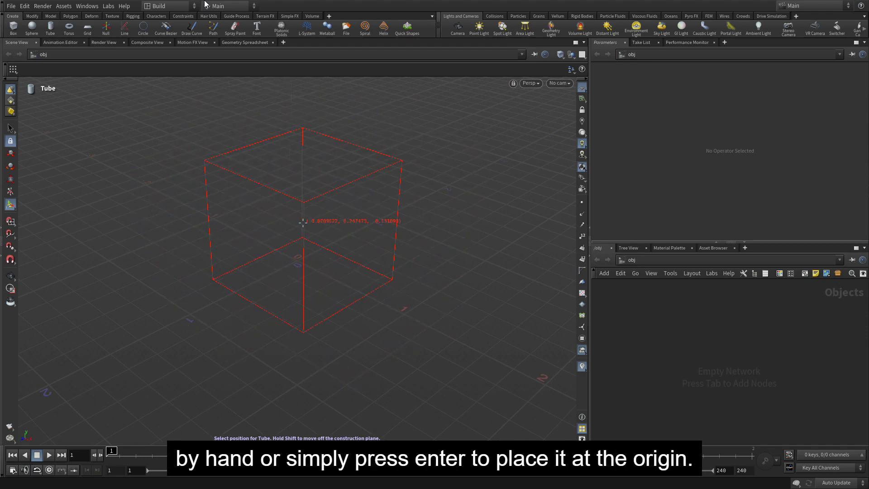
key("Return")
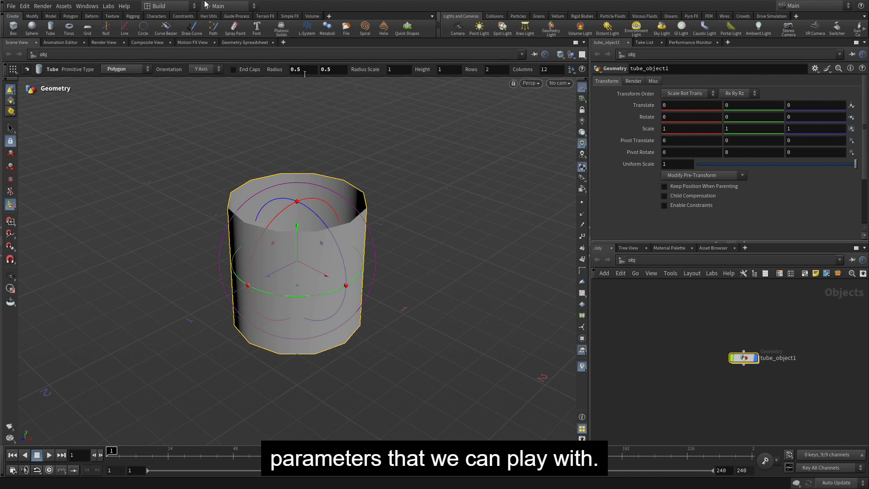
Set the tube's top radius to 0.7 and its height to 1.5
double_click(291, 71)
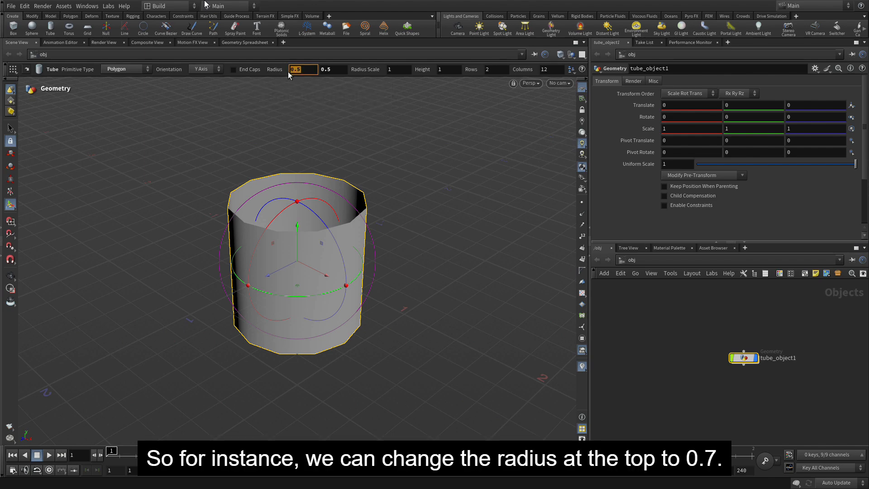
type(".7")
key("Tab")
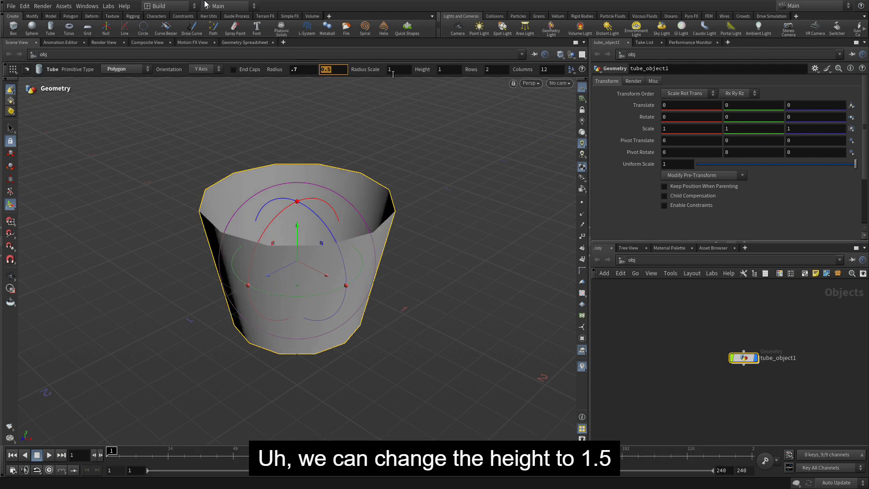
double_click(442, 71)
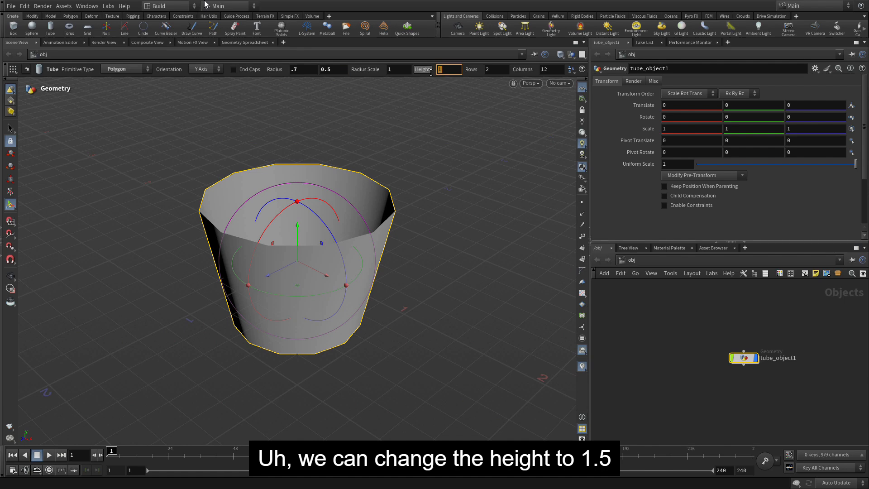
type("1.5")
key("Return")
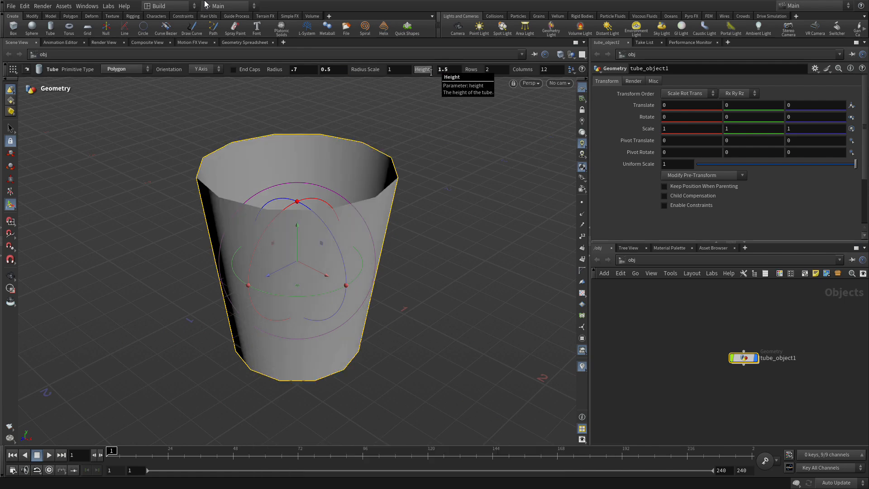
Set the tube's divisions to 6 rows and 14 columns
left_click(485, 68)
type("6")
key("Return")
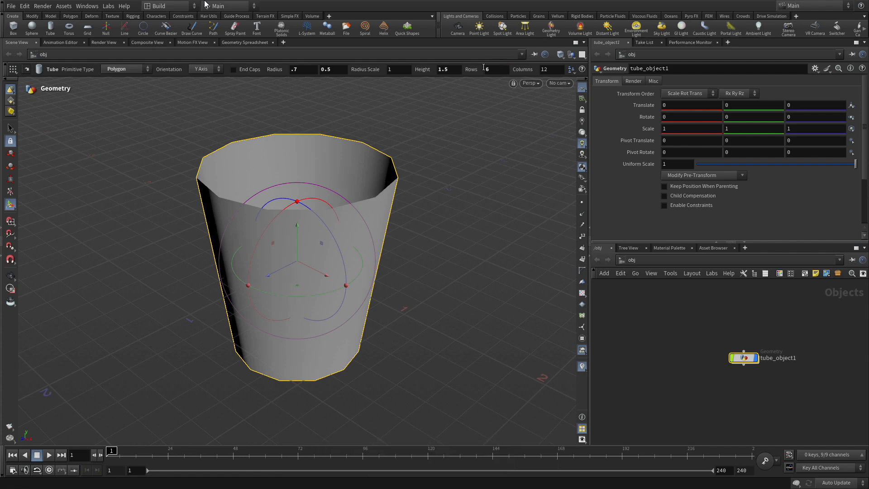
left_click(538, 69)
type("14")
key("Return")
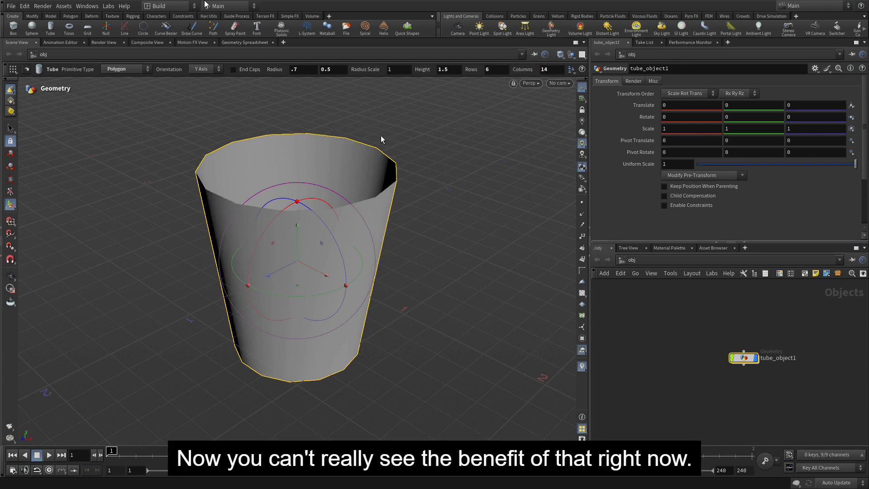
Check the tube's divisions in Smooth Wire Shaded display, and return the viewport to Smooth Shaded
left_click(560, 54)
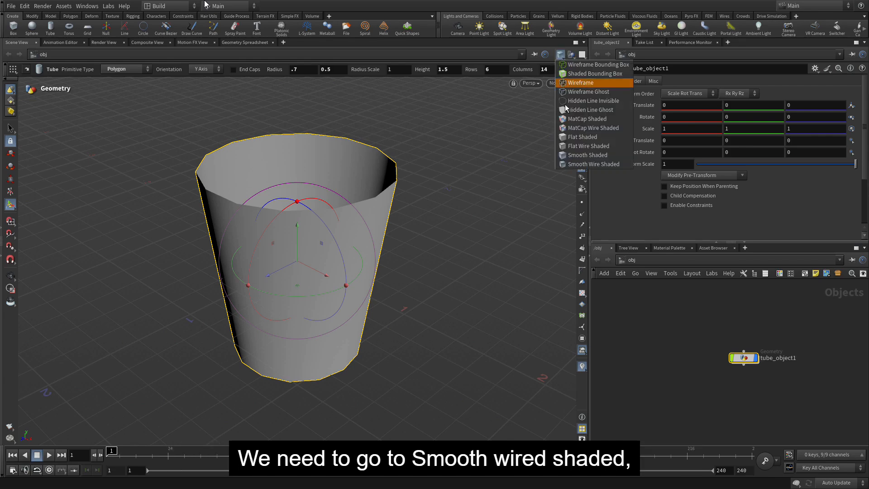
left_click(569, 163)
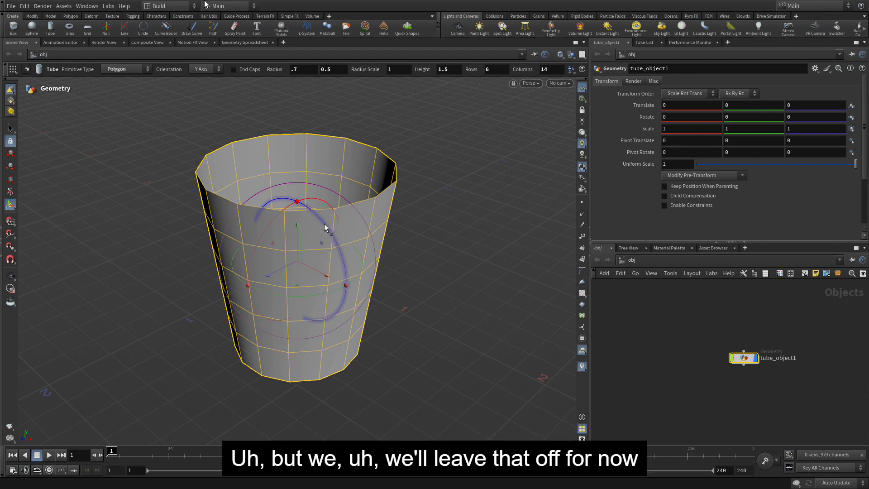
left_click(560, 54)
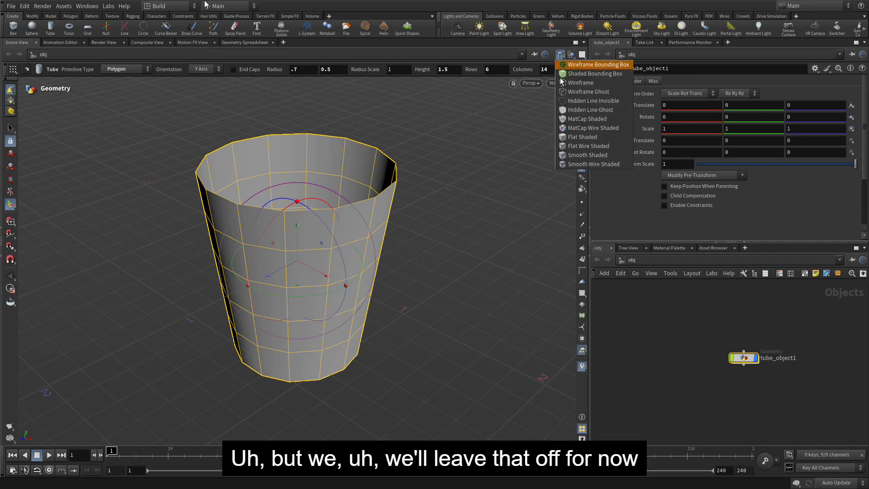
left_click(568, 156)
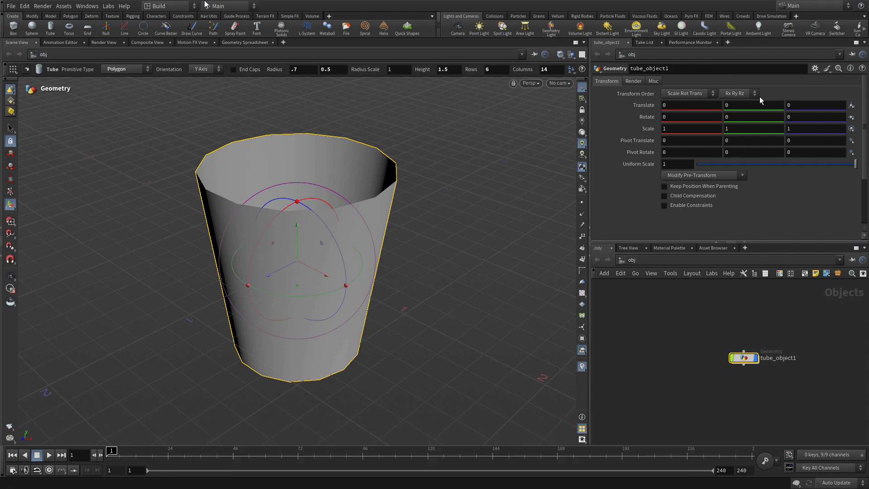
Look inside the tube object at its tube node's parameters and return to the object level
double_click(743, 357)
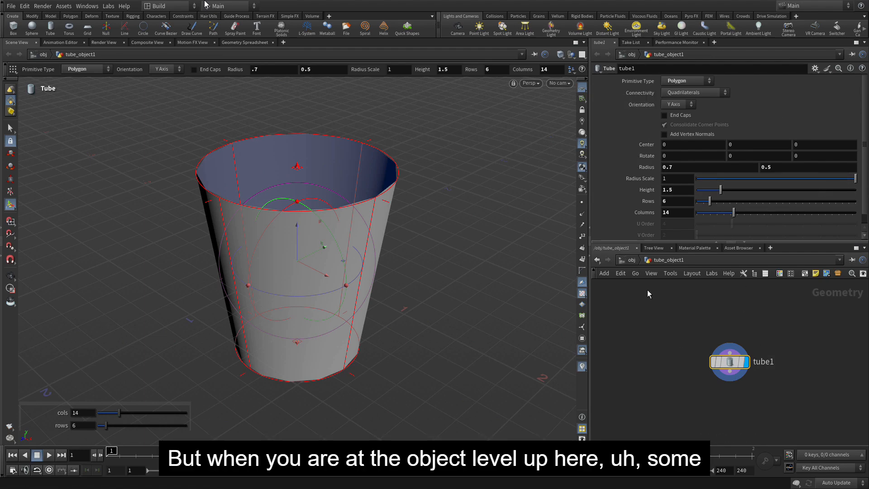
left_click(631, 260)
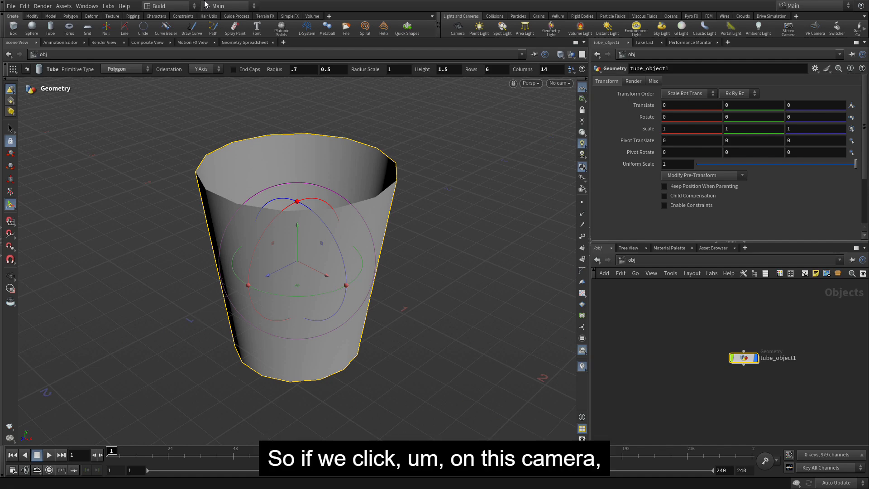
Examine the tube from different angles and distances with the View tool and with temporary view navigation from Select, ending in the Select tool
key("Escape")
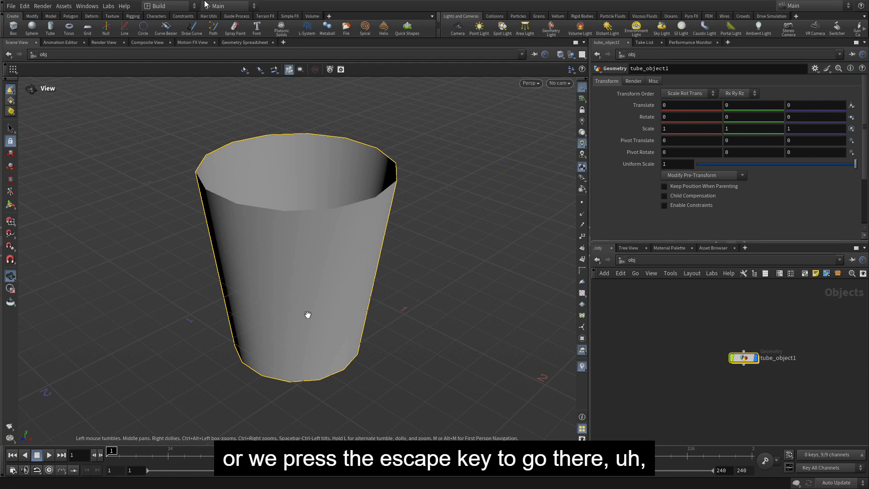
mouse_move(435, 218)
left_mouse_down()
mouse_move(410, 266)
mouse_move(460, 204)
mouse_move(442, 219)
left_mouse_up()
middle_click_drag(442, 219, 446, 241)
right_click_drag(447, 240, 381, 257)
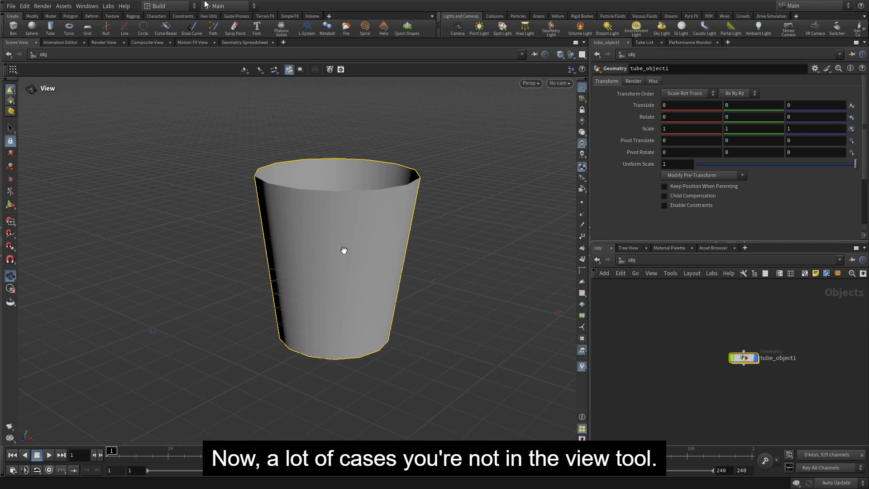
left_click(8, 129)
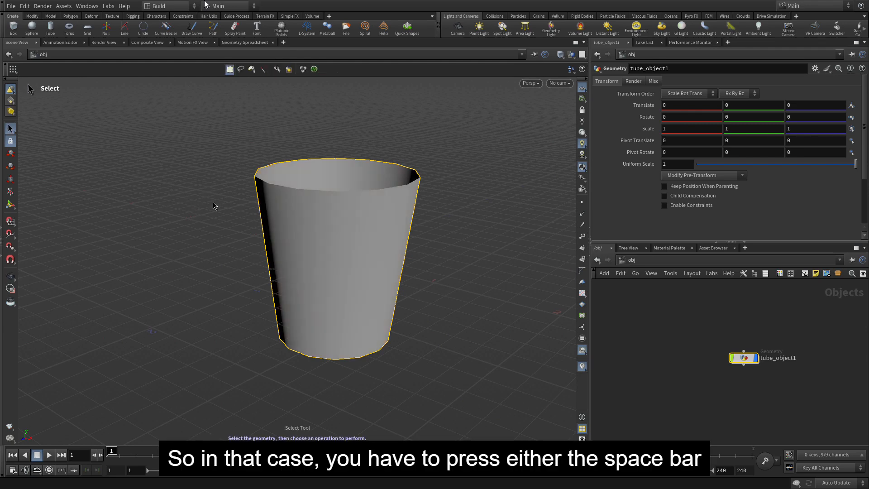
key("space")
left_click_drag(213, 202, 157, 206)
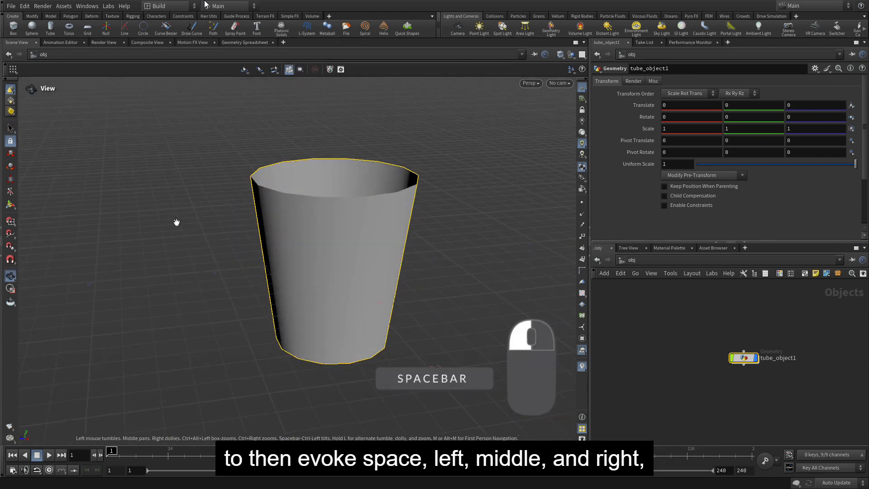
middle_click_drag(177, 223, 156, 210)
right_click_drag(155, 210, 125, 229)
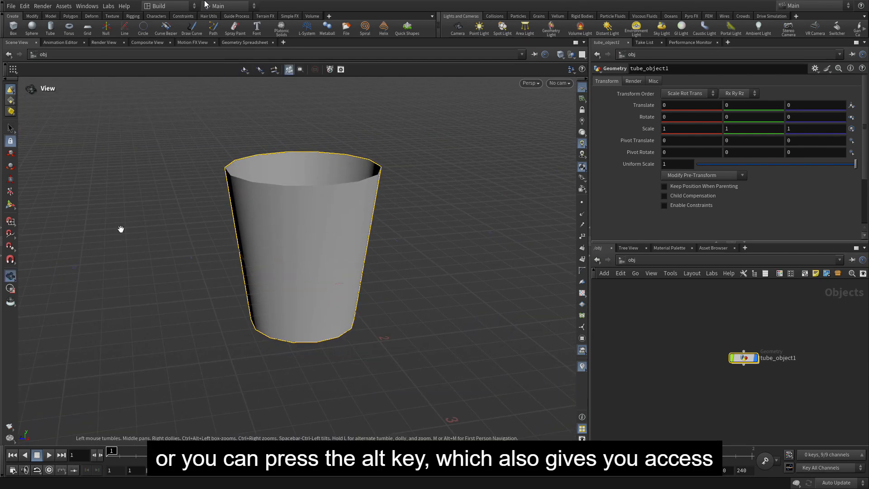
left_click_drag(128, 234, 178, 288, "alt")
middle_click_drag(178, 288, 157, 276, "alt")
right_click_drag(157, 275, 143, 231, "alt")
key("s")
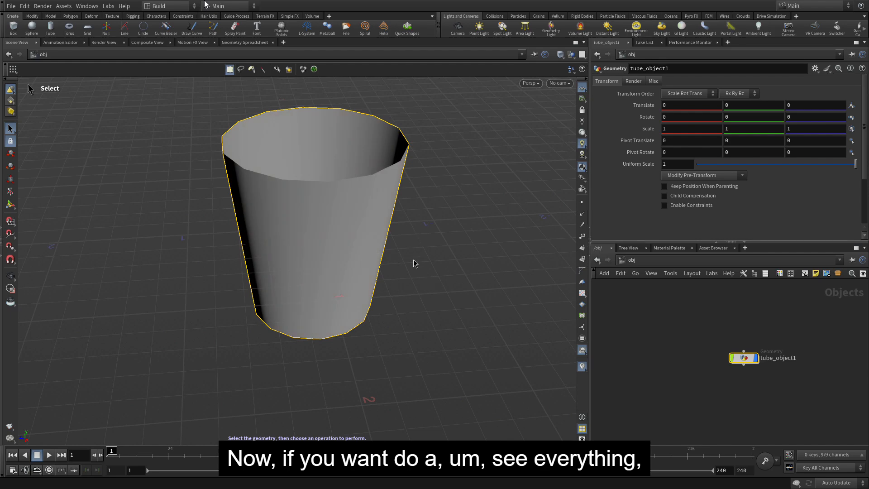
Compare framing everything, framing the home grid and framing the selected tube in the perspective view, and clear the selection
key("space+h")
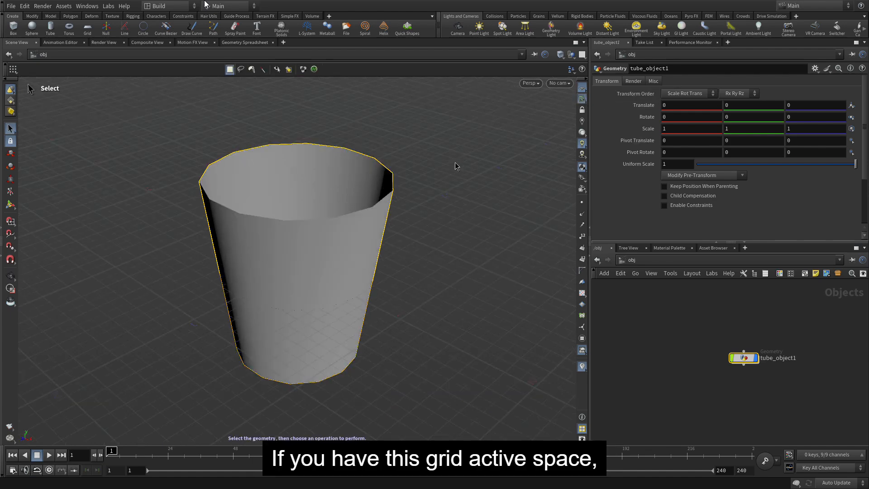
key("space+h")
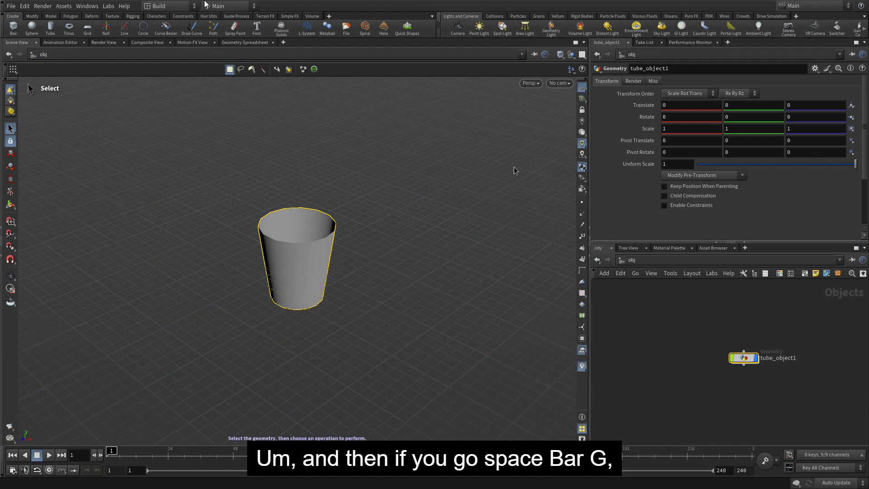
key("space+g")
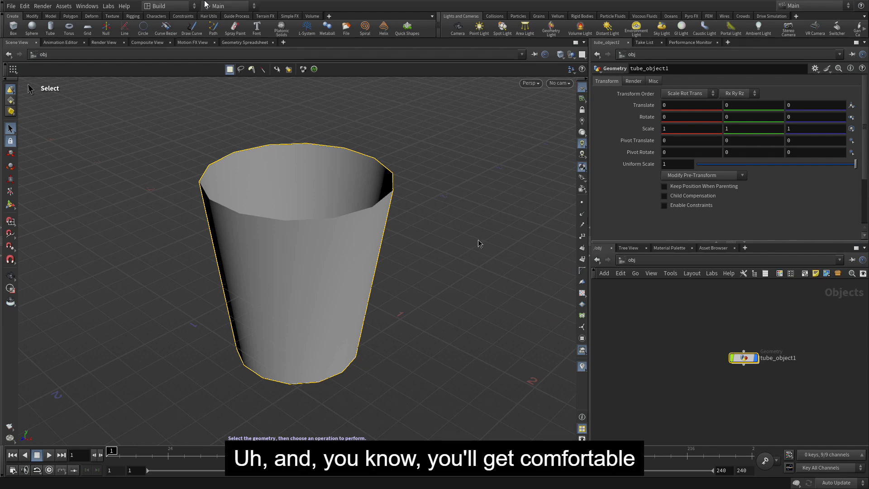
left_click(480, 243)
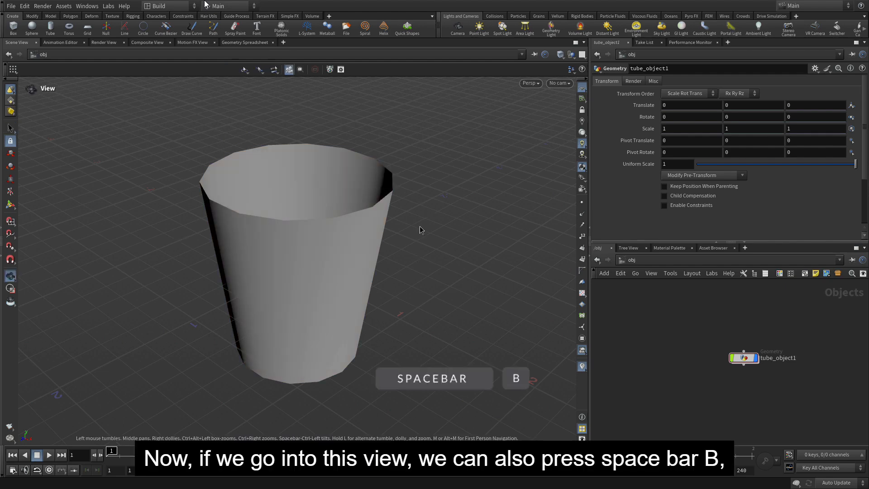
Show the scene in four views and try zooming the top view out and in
key("space+b")
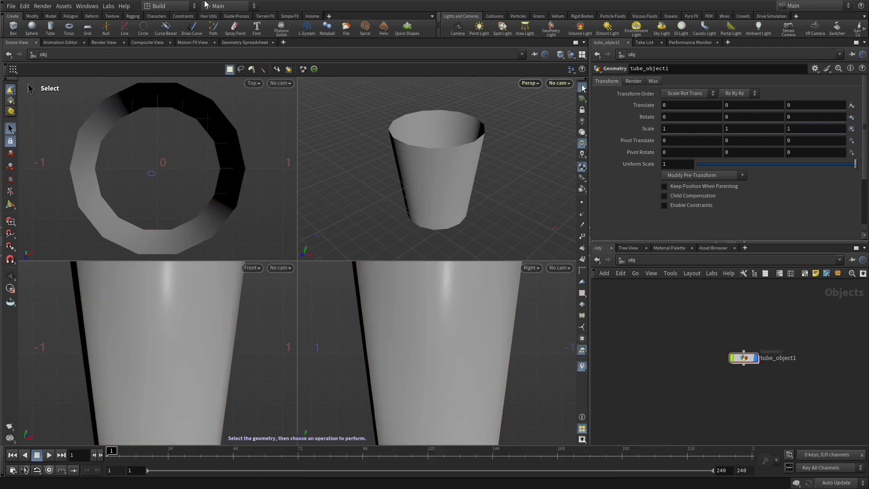
scroll(222, 122, "down", 4)
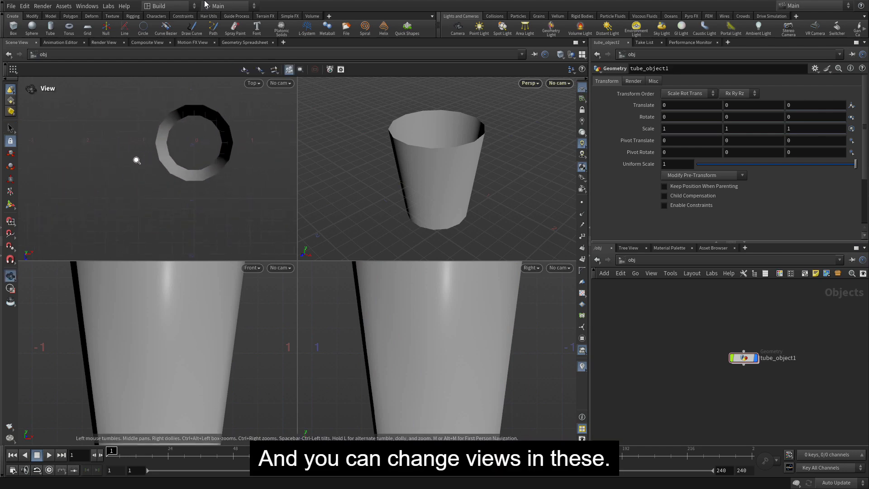
scroll(222, 123, "up", 2)
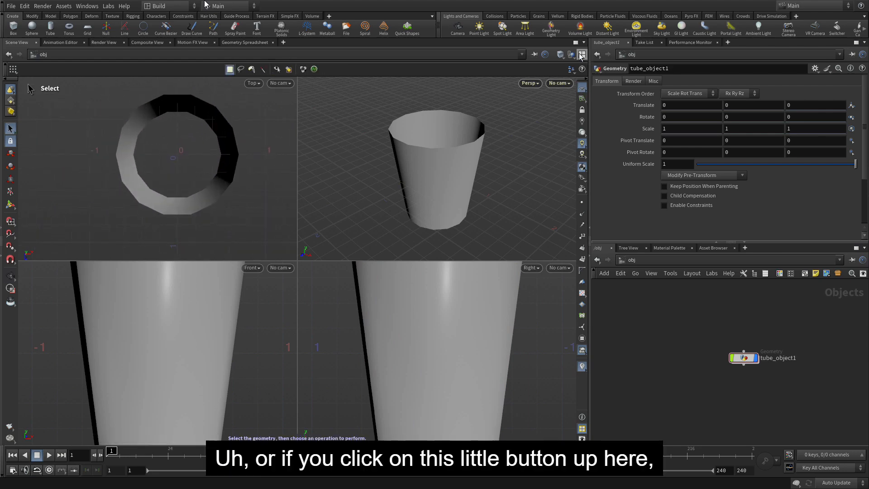
Link the orthographic views and test panning and zooming them together, ending in the Select tool
left_click(582, 54)
left_click(611, 151)
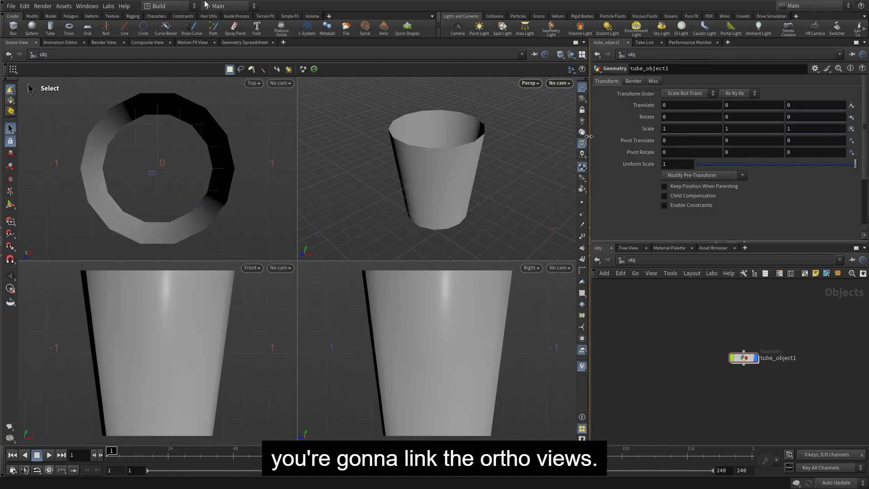
right_click_drag(160, 178, 130, 149, "alt")
mouse_move(134, 311)
middle_mouse_down()
mouse_move(135, 320)
mouse_move(118, 314)
mouse_move(137, 335)
mouse_move(137, 316)
middle_mouse_up()
key("s")
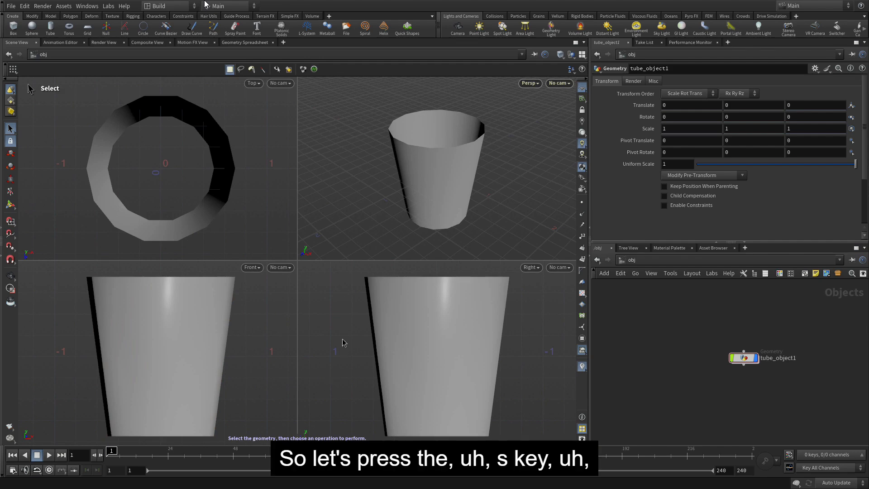
key("s")
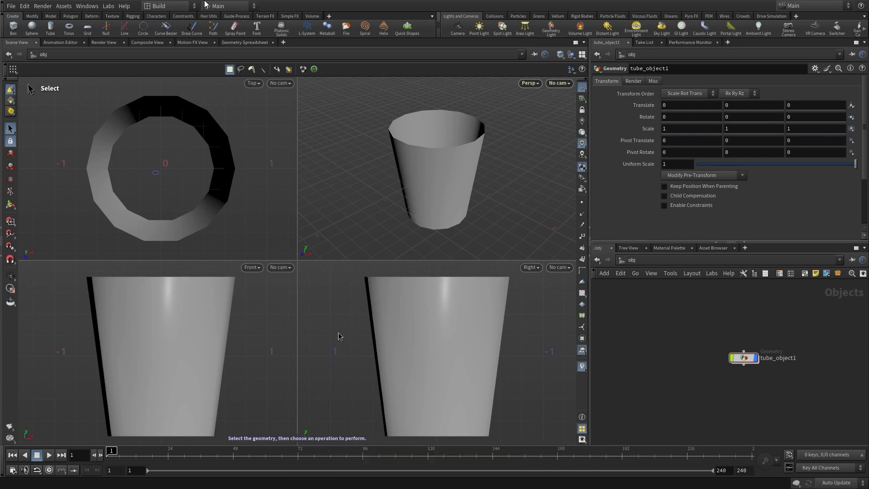
Select the tube, enter primitive selection, look over the component selection modes and return to object selection
left_click(425, 195)
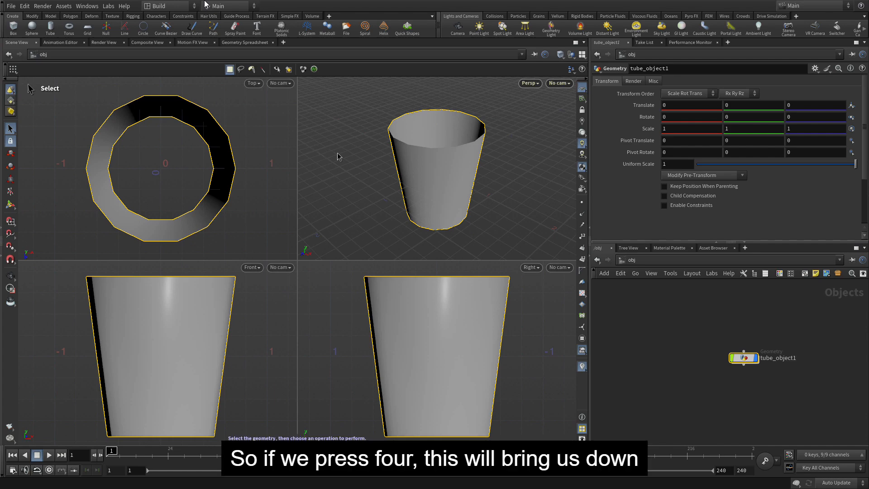
key("4")
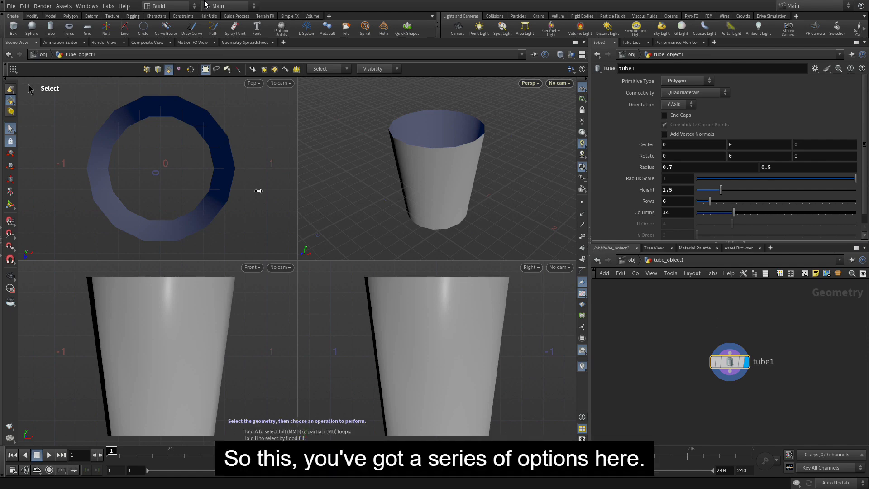
right_click(10, 101)
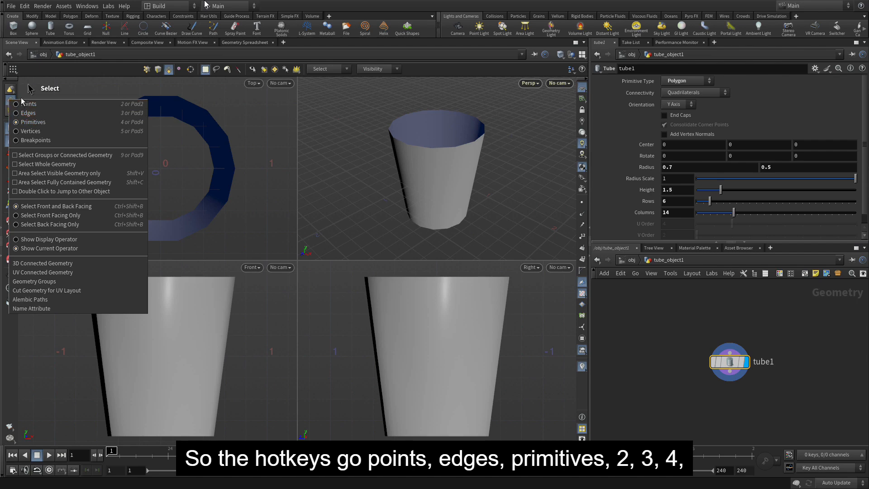
key("1")
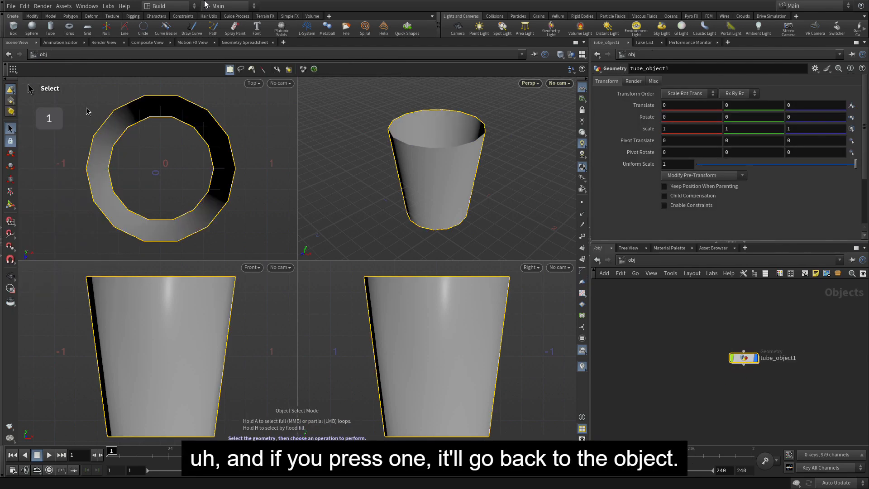
Try point and edge selection on the tube, and select all of its faces in primitive selection mode
key("2")
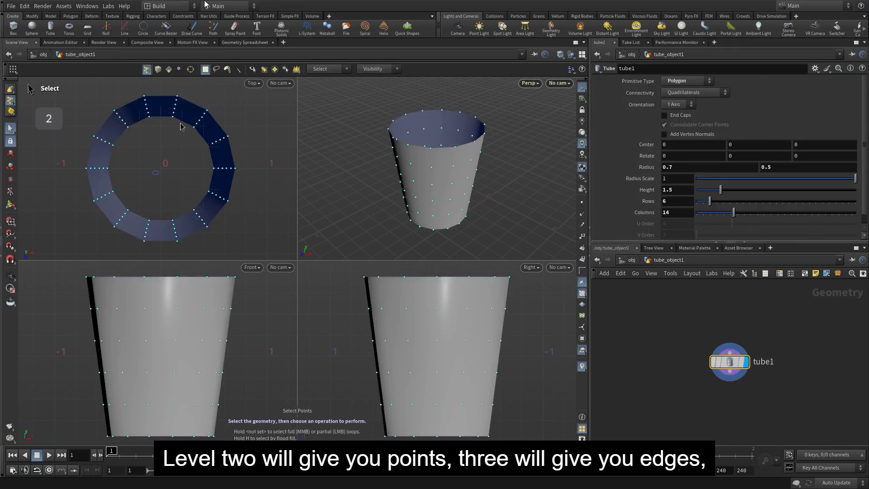
key("3")
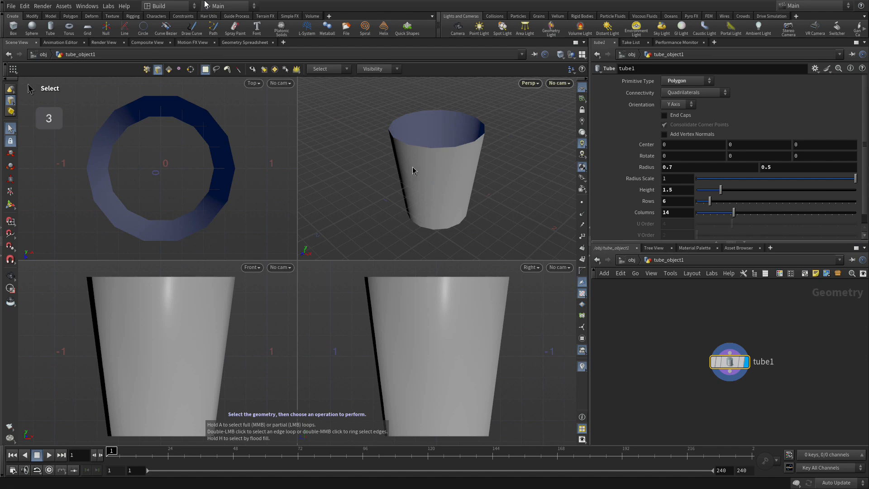
key("4")
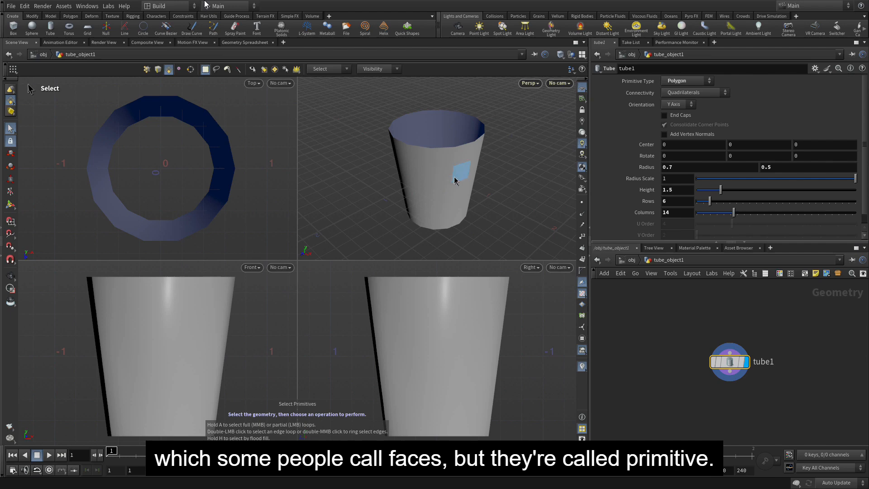
double_click(427, 181)
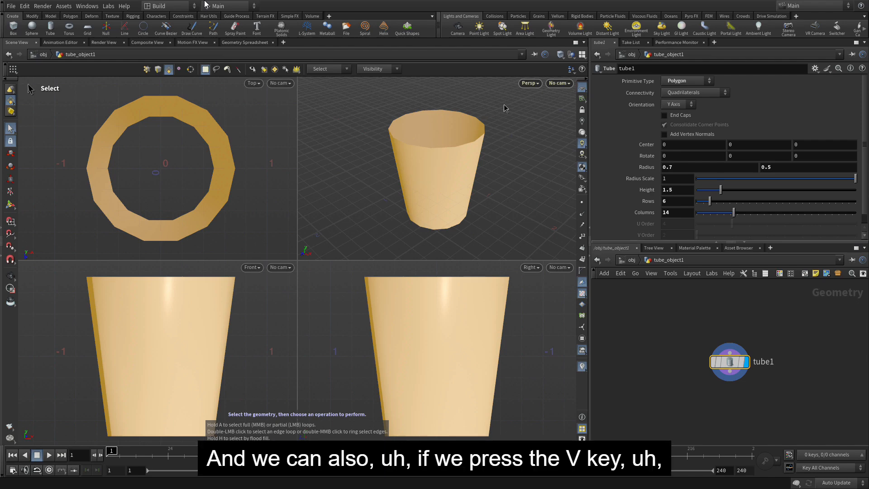
Set the perspective view to Smooth Wire Shaded, and apply the same shading to all four views
key("v")
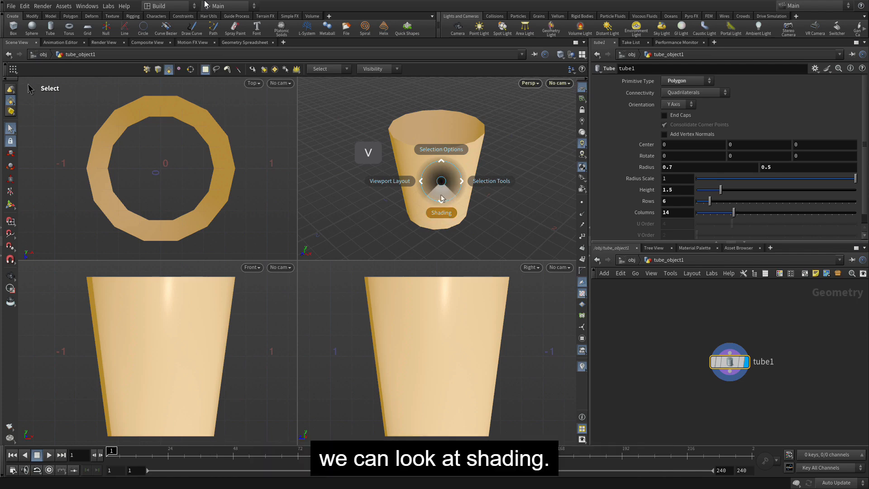
mouse_move(441, 212)
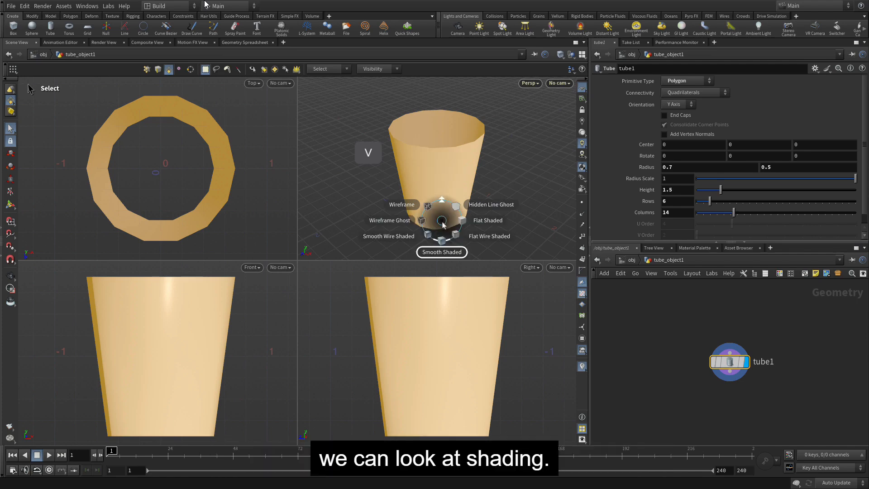
left_click(403, 238)
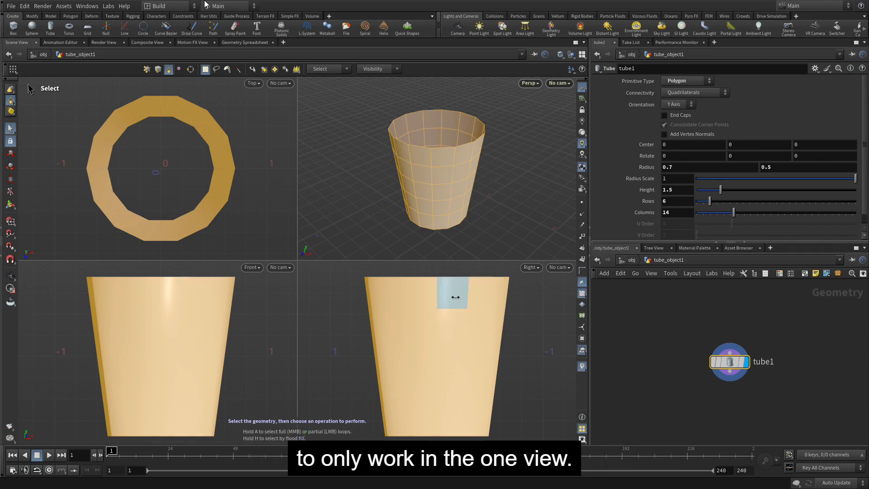
left_click(560, 55)
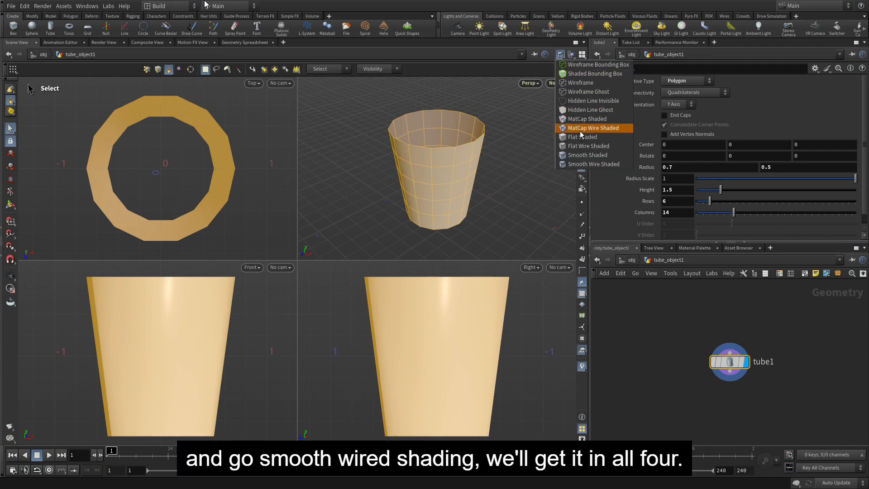
left_click(575, 165)
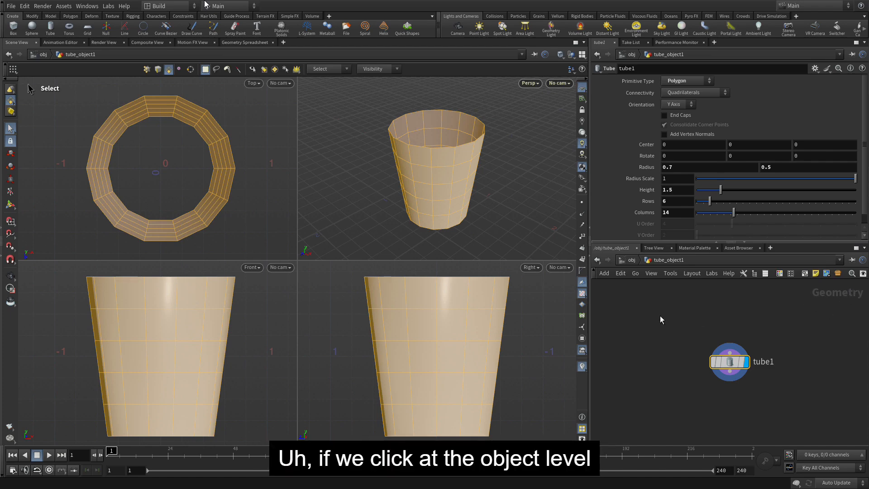
Look at the tube's object-level transform parameters, and add a Match Size node after the tube node inside the object
left_click(632, 262)
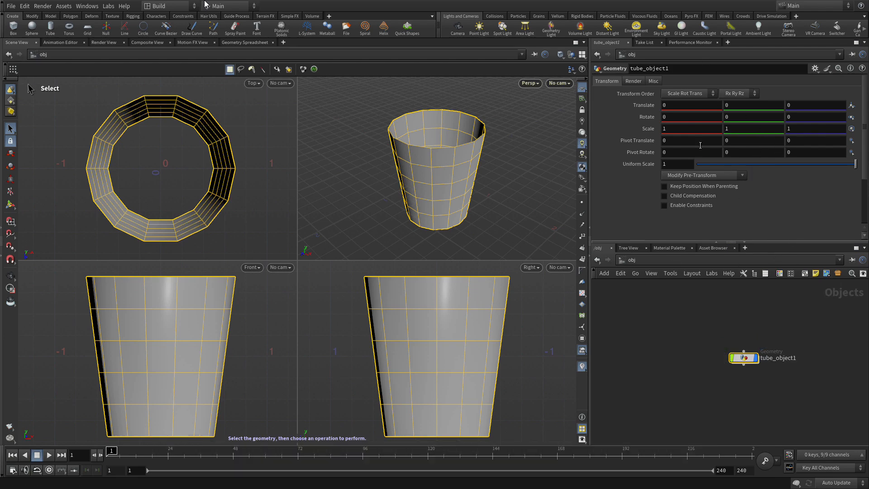
double_click(745, 359)
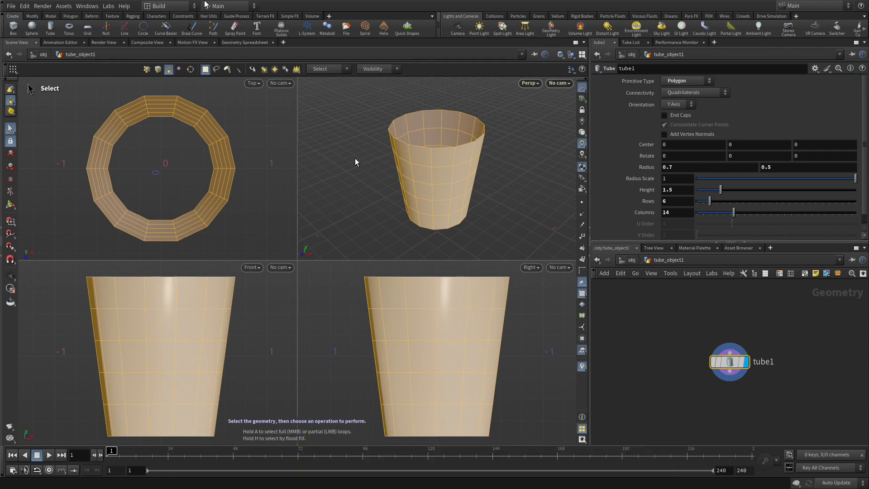
key("Tab")
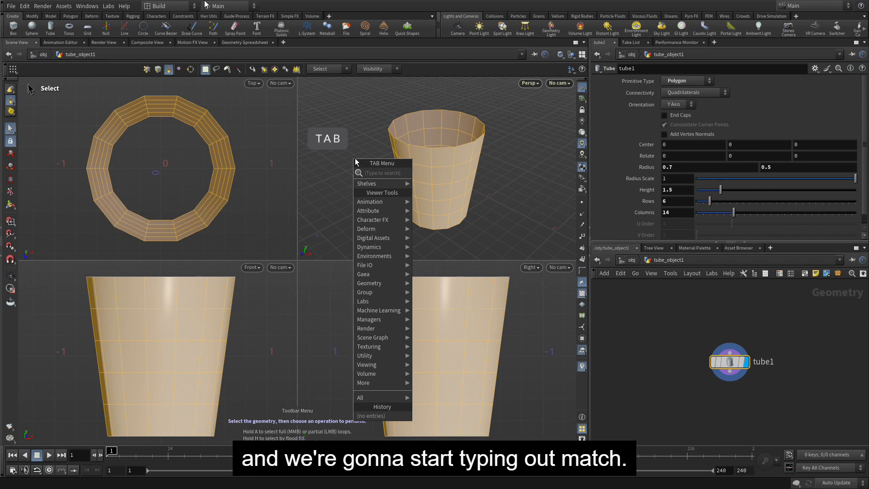
type("match")
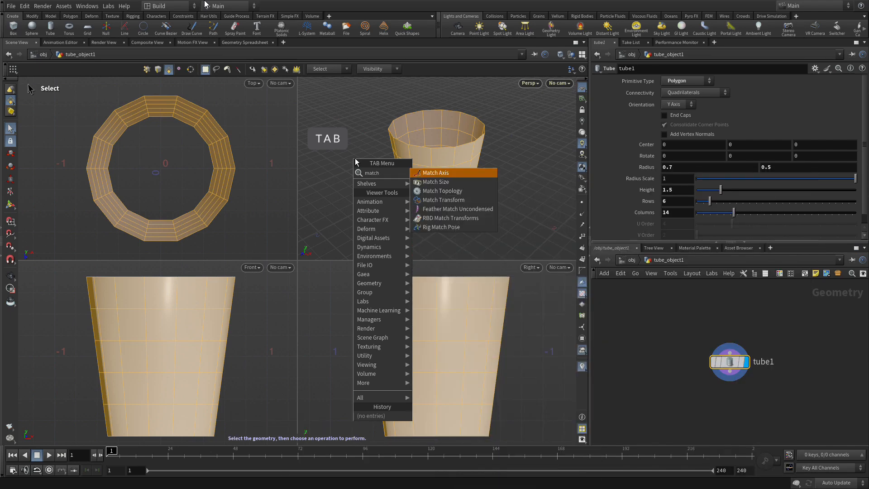
left_click(443, 183)
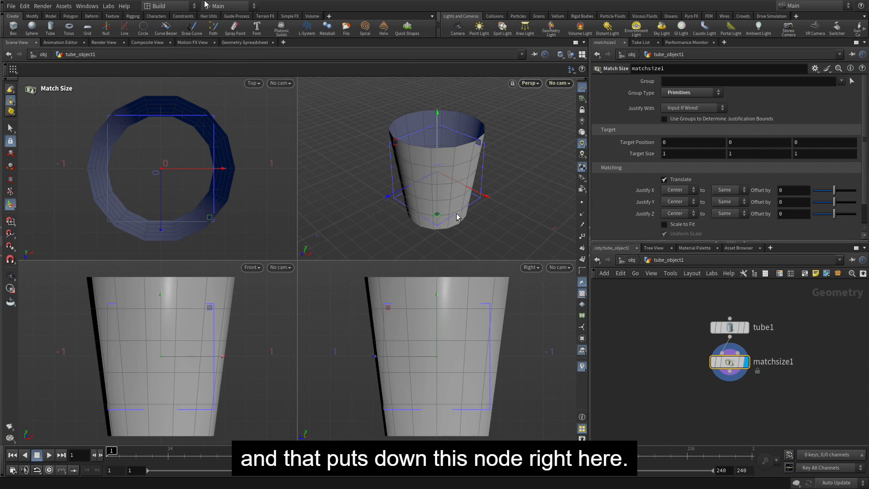
Set the Match Size node's Justify Y to Min and check the tube's base against the ground in the orthographic views
left_click(676, 202)
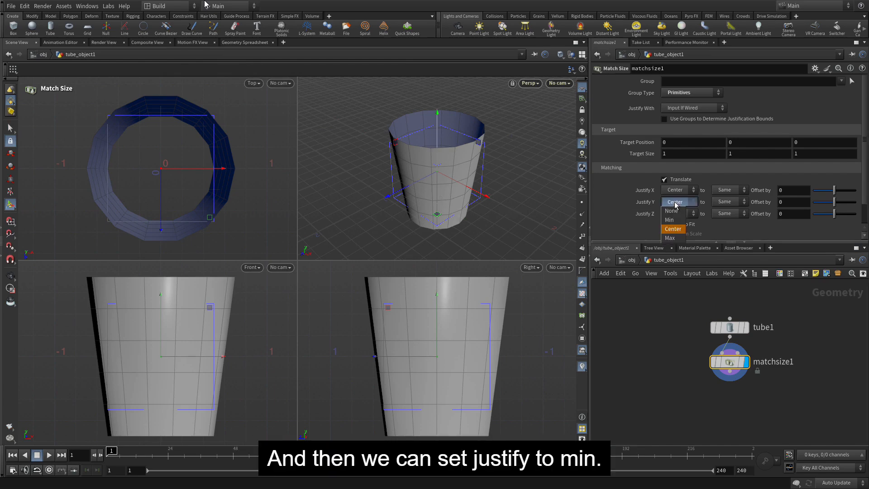
left_click(670, 219)
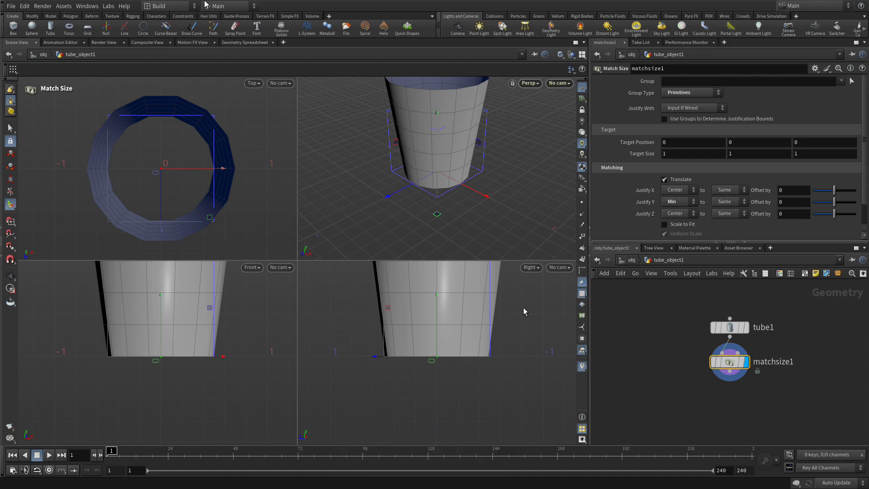
right_click_drag(529, 307, 471, 305, "alt")
middle_click_drag(501, 303, 477, 356, "alt")
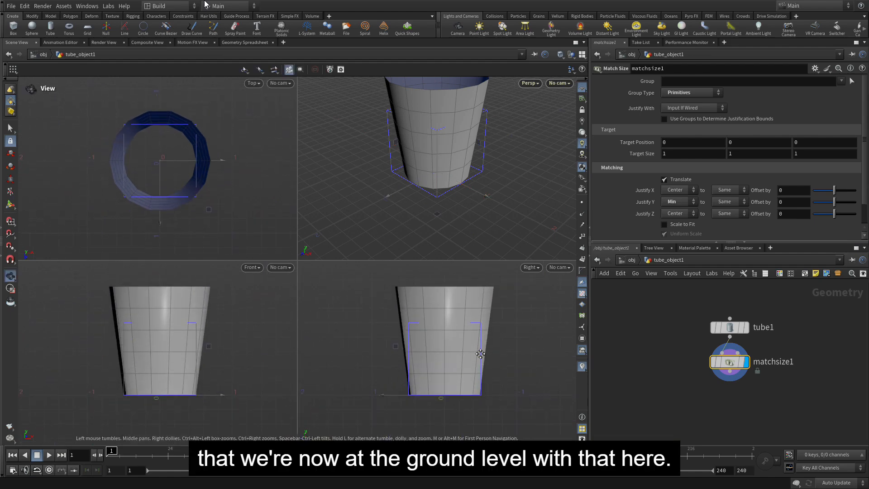
key("Return")
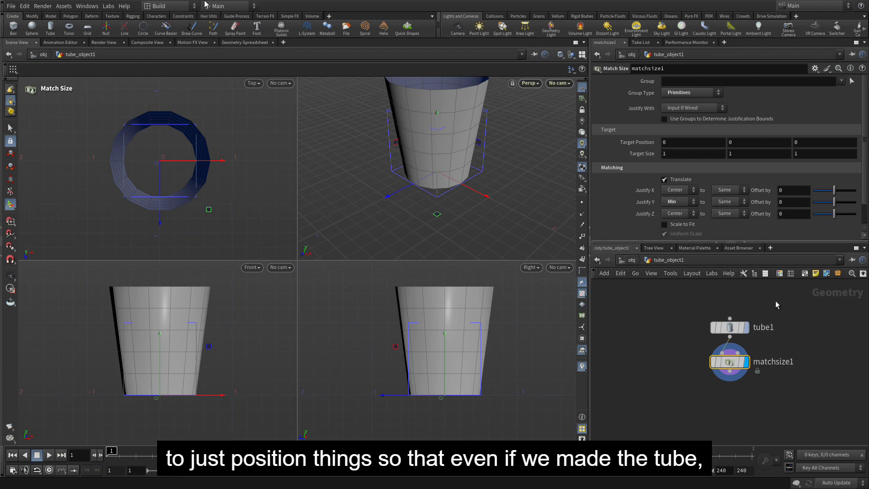
Set the height of the tube node above the Match Size node to 3
left_click(728, 327)
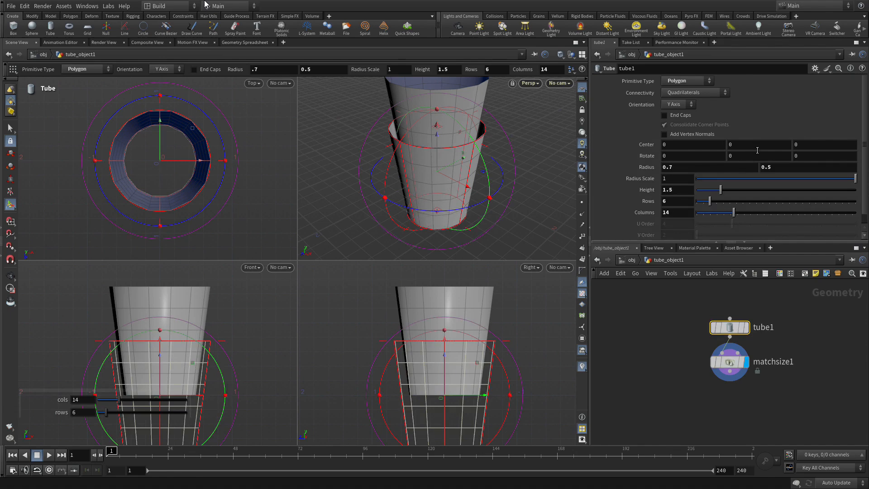
double_click(669, 189)
type("3")
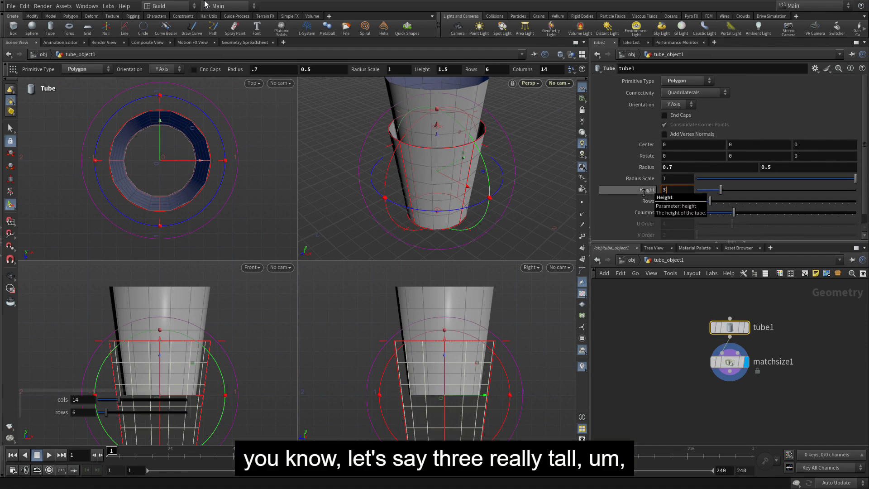
key("Return")
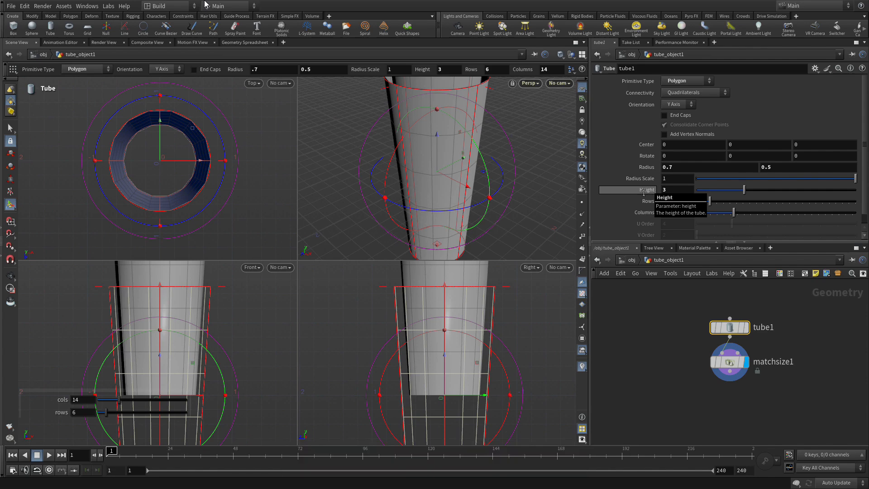
Compare the Match Size and tube nodes, and set the tube node's height to 1.5
left_click(733, 366)
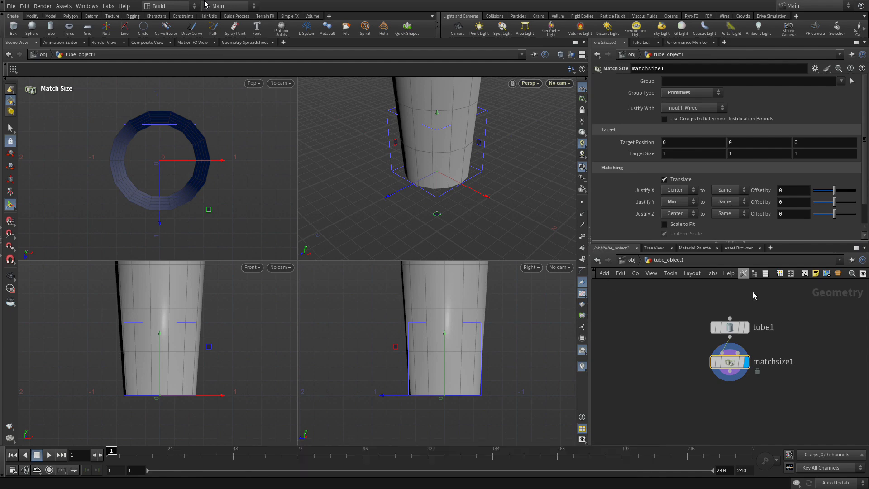
left_click(729, 329)
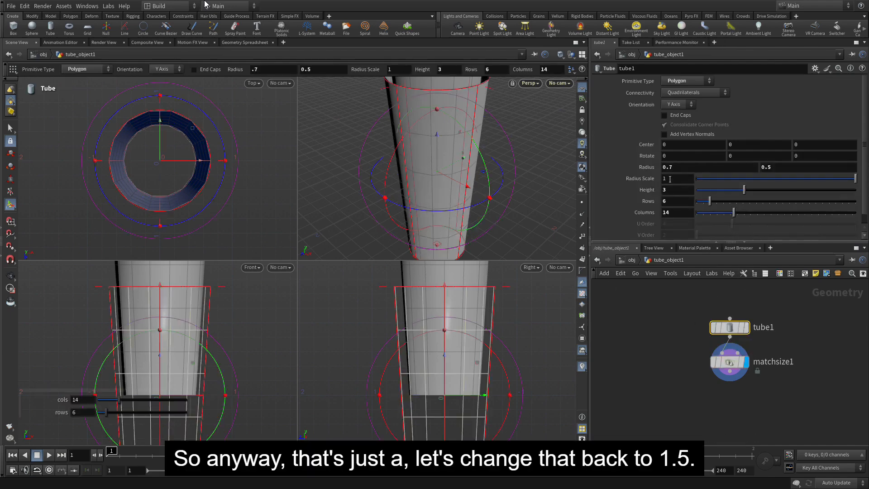
left_click_drag(671, 192, 651, 191)
type("1")
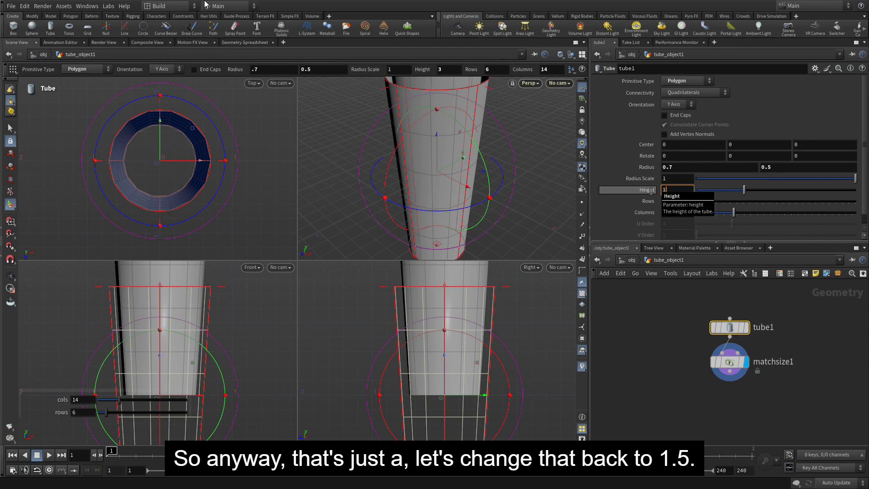
type(".5")
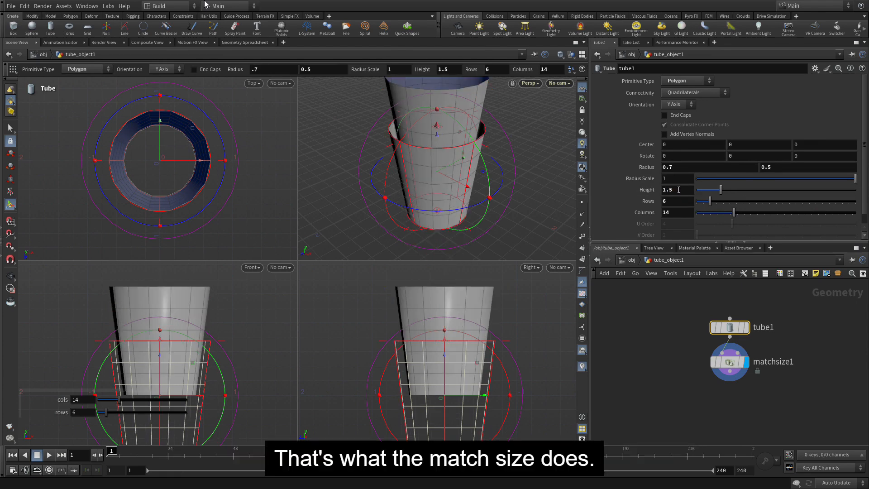
Compare the tube node's guide outline with the Match Size output, and leave the Match Size node selected
left_click(687, 366)
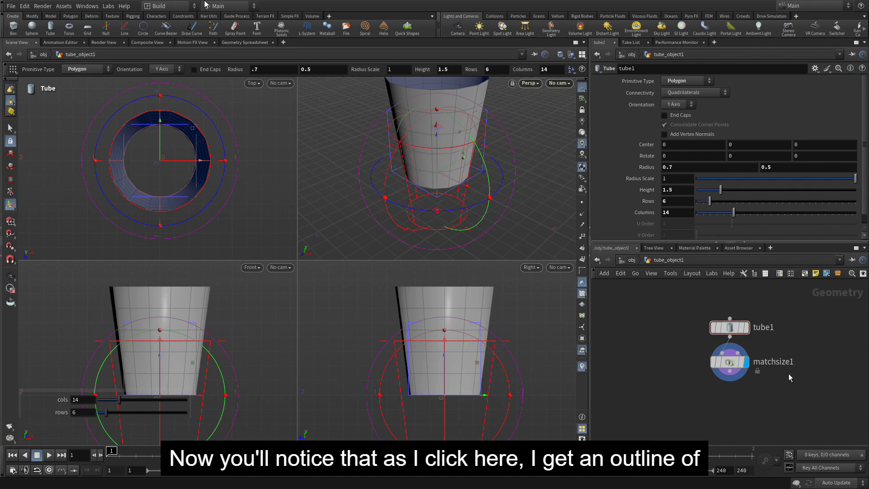
left_click(733, 329)
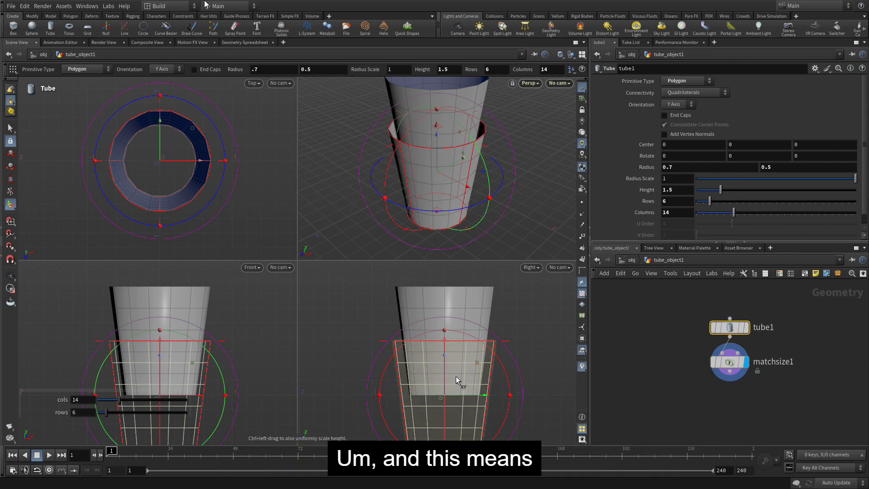
mouse_move(732, 329)
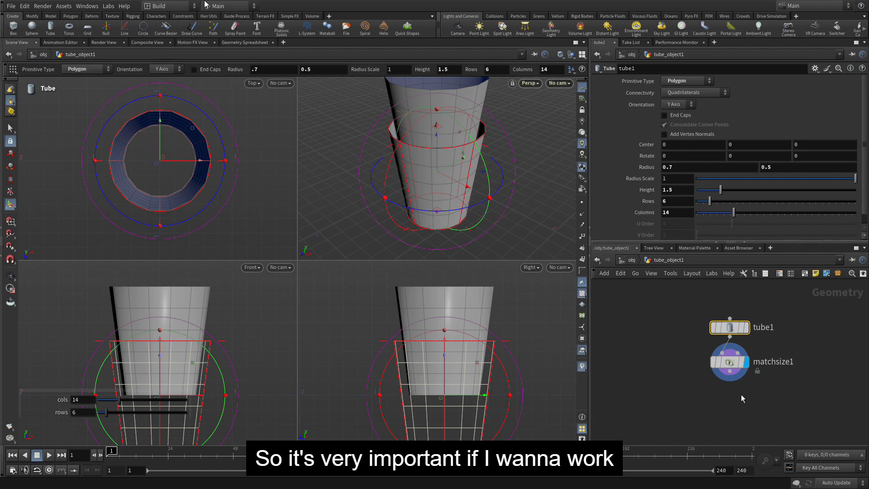
left_click(730, 366)
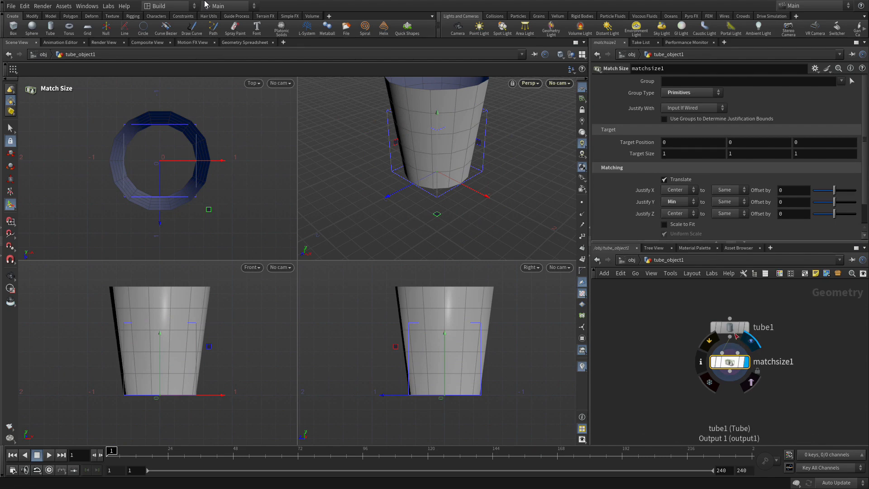
middle_click_drag(655, 377, 641, 341)
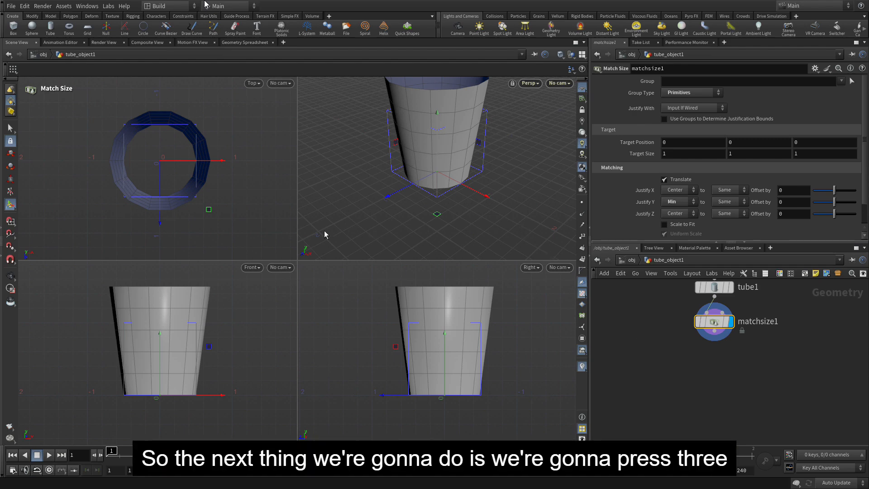
Select the edge loop around the tube's open bottom and fill it with PolyFill
key("3")
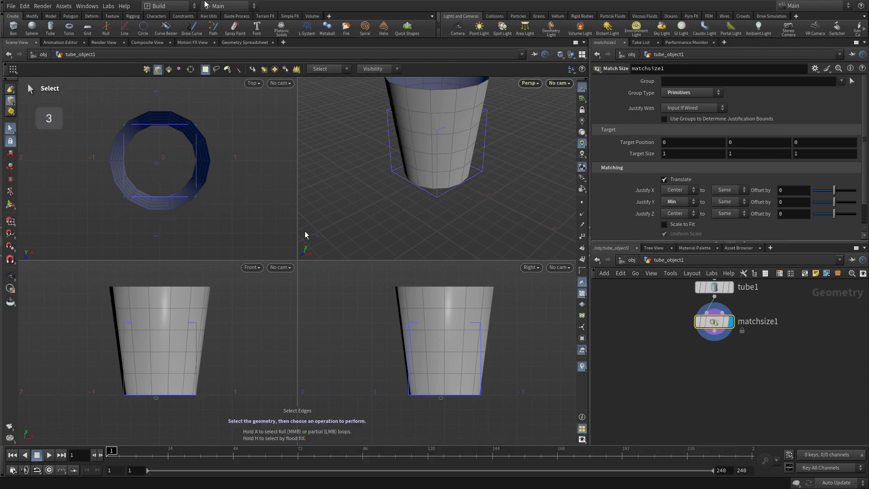
double_click(144, 132)
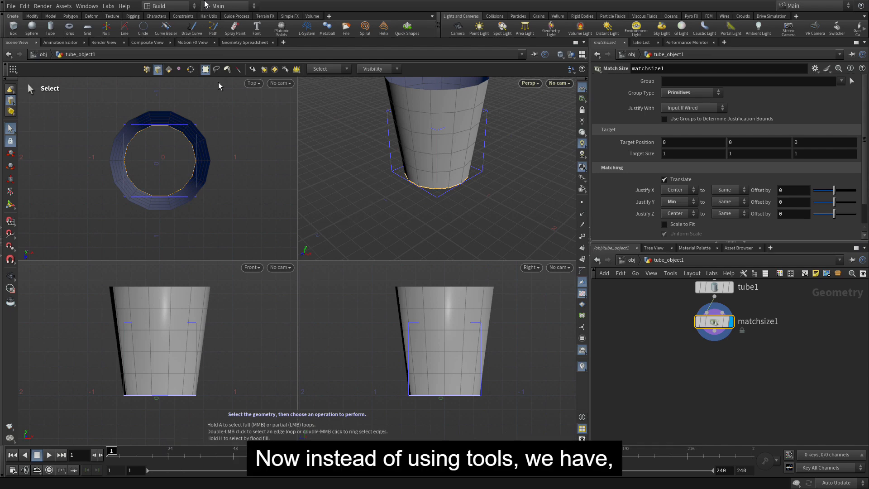
left_click(70, 15)
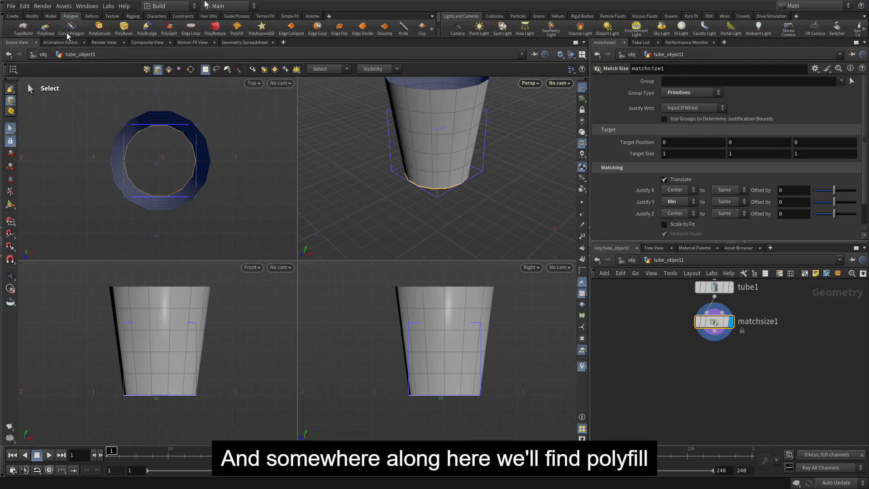
left_click(237, 28)
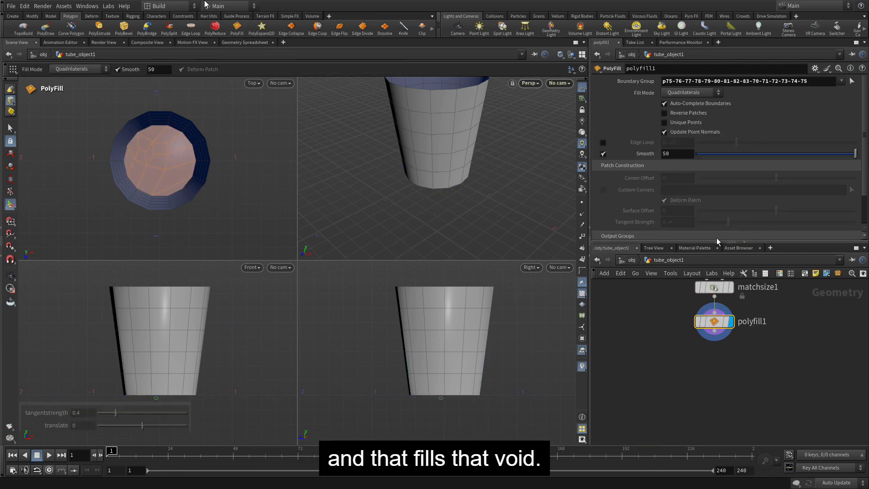
Set the PolyFill's Fill Mode to Quadrilateral Grid and its Corner Offset to -5
left_click(692, 93)
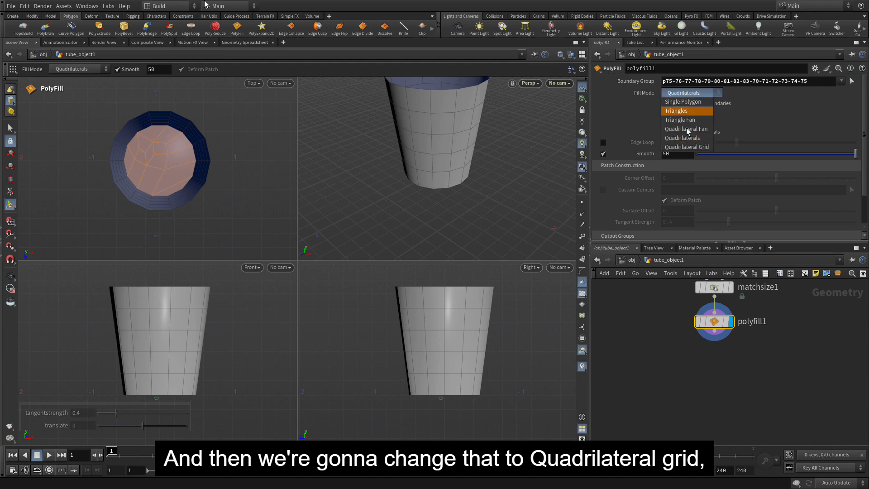
left_click(685, 147)
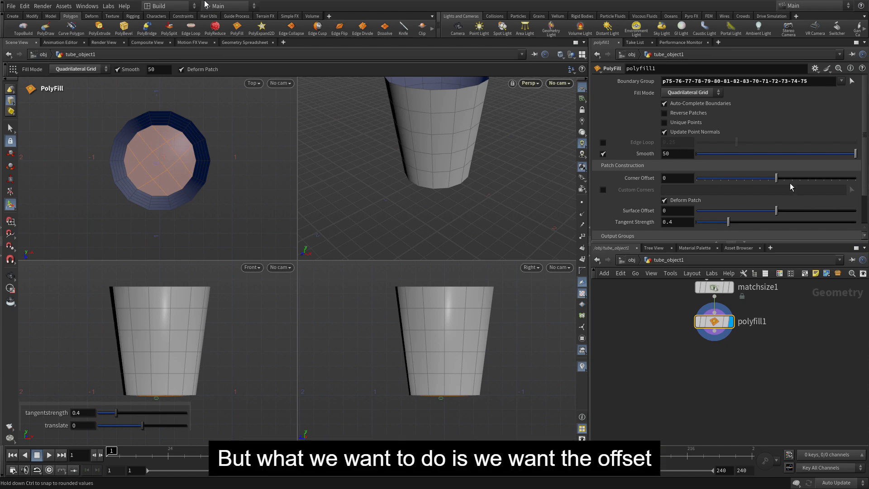
left_click_drag(777, 177, 800, 178)
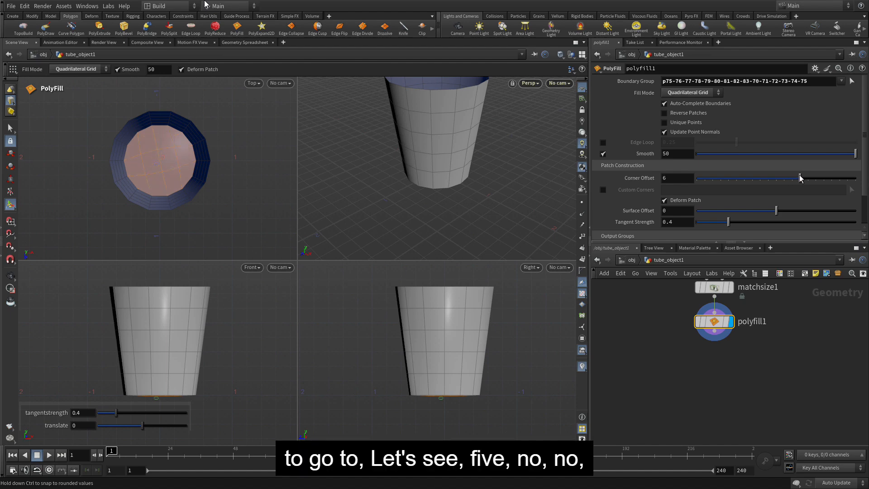
left_click_drag(800, 178, 757, 179)
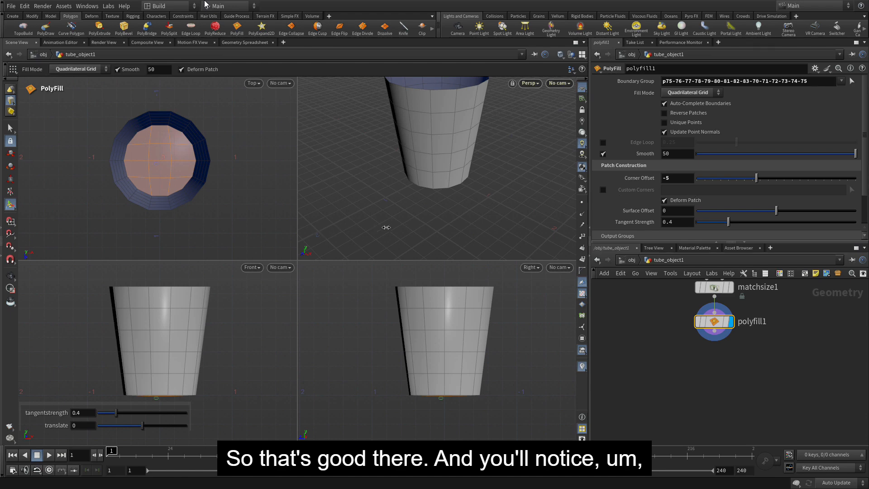
Set the PolyFill's Tangent Strength to 0 to flatten the base, and frame the whole cup again
key("space")
right_click_drag(429, 409, 552, 347)
left_click_drag(686, 222, 652, 228)
type("0")
key("Return")
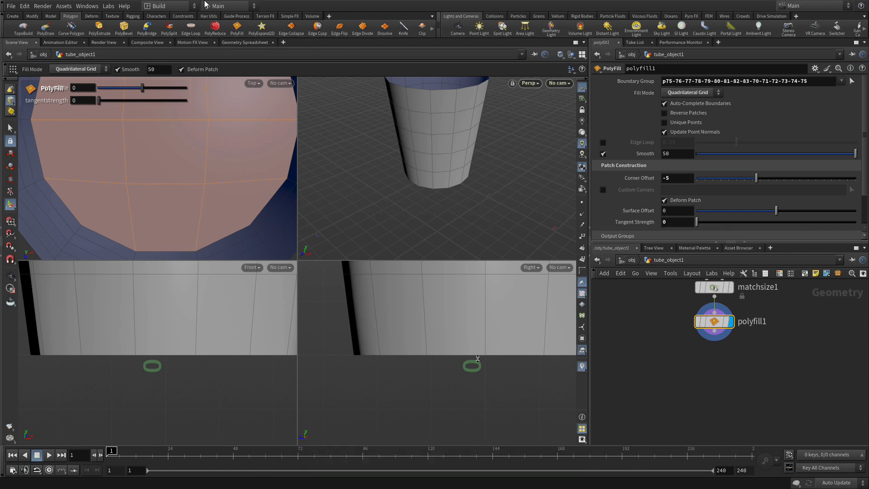
key("space+h")
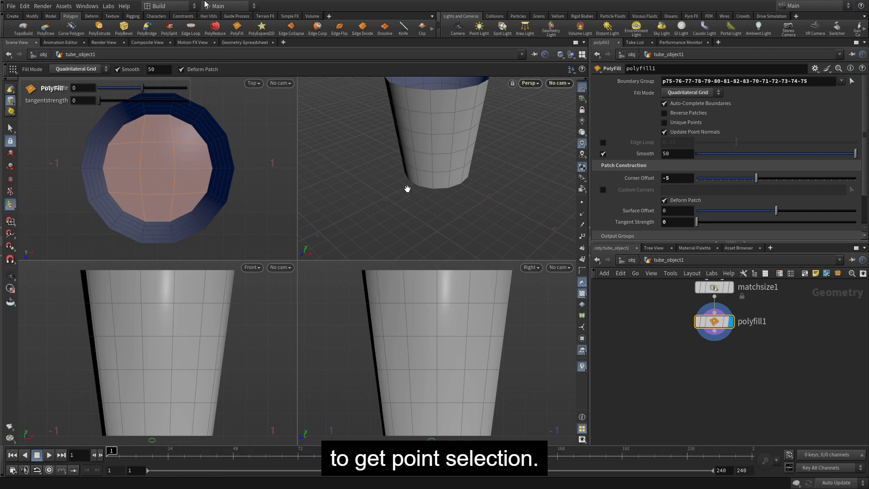
Select the two middle rows of points around the cup and apply a Soft Transform to them
key("2")
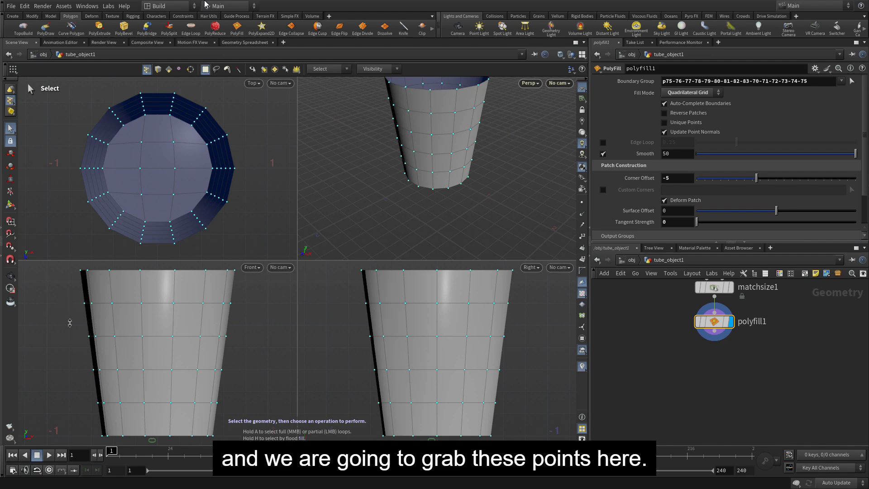
left_click_drag(70, 323, 267, 382)
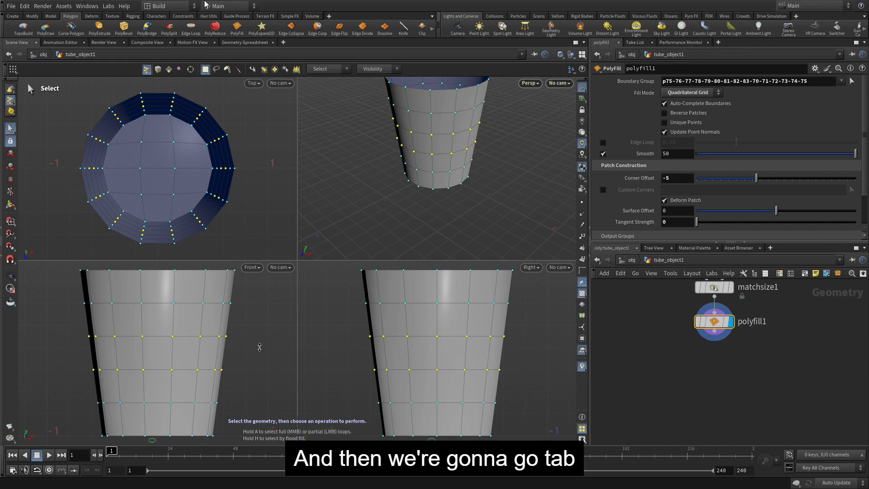
key("Tab")
type("soft")
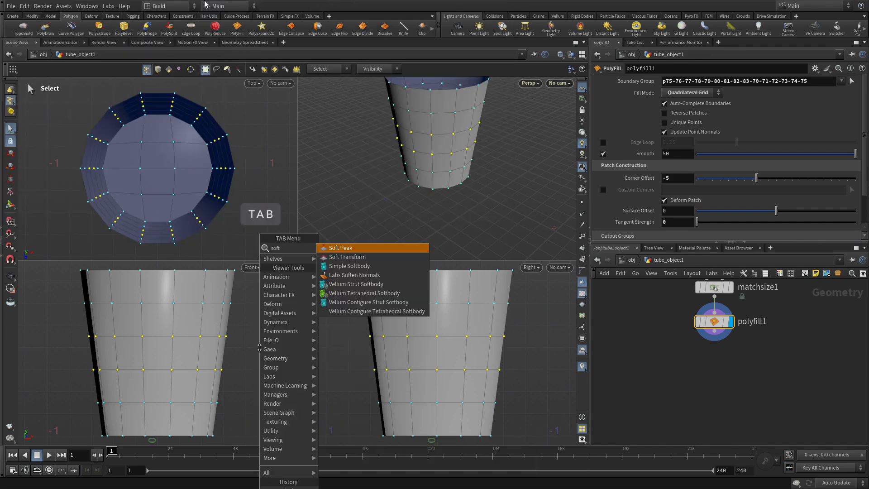
key("Down")
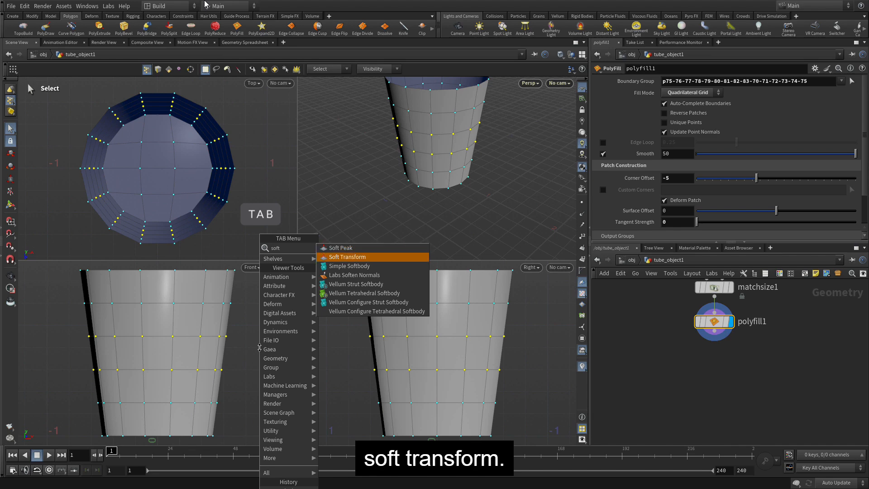
key("Return")
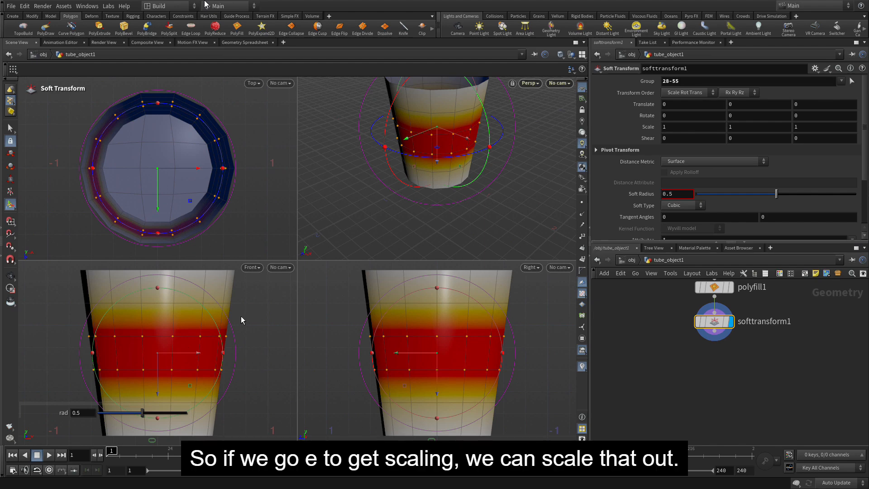
Scale the soft-transformed points outward by about 1.3 in X and Z only, and set the Soft Radius to 0.855
key("e")
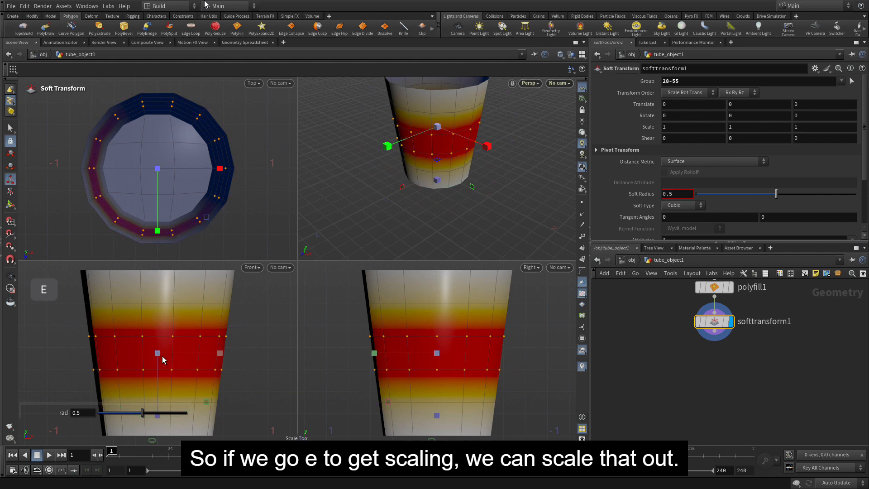
left_click_drag(159, 353, 175, 351)
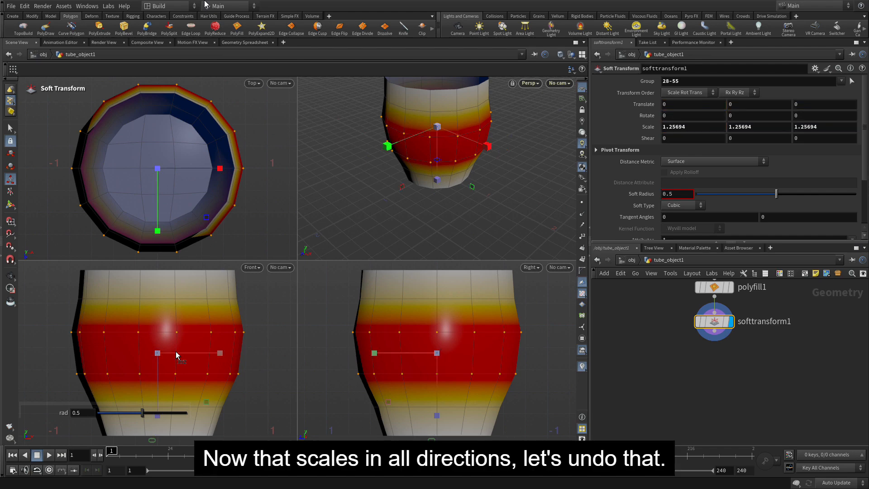
key("ctrl+z")
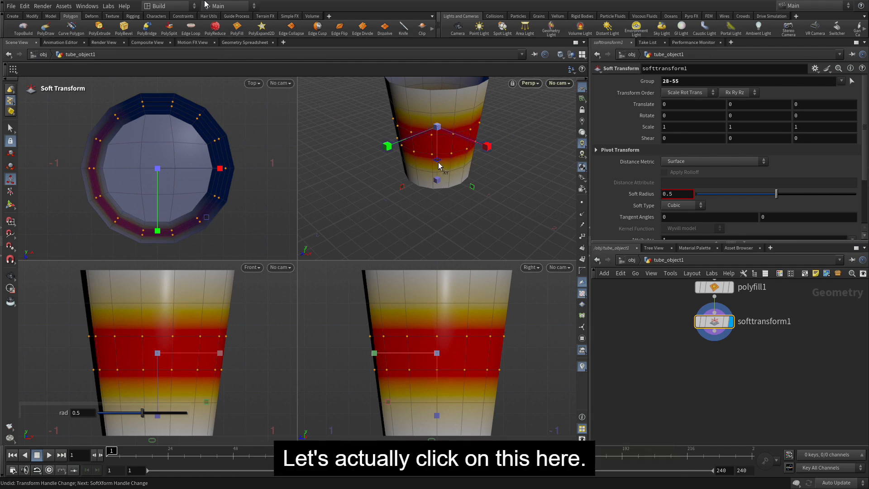
mouse_move(438, 163)
left_mouse_down()
mouse_move(440, 179)
mouse_move(437, 173)
left_mouse_up()
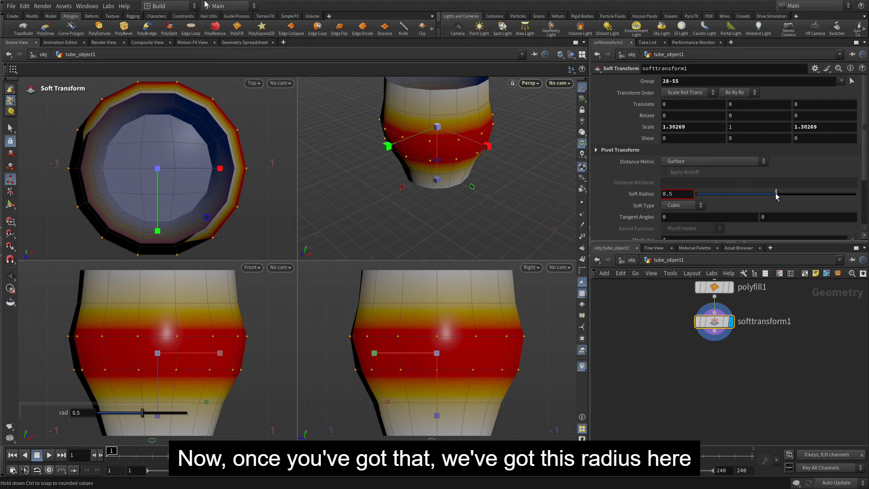
left_click_drag(777, 195, 834, 205)
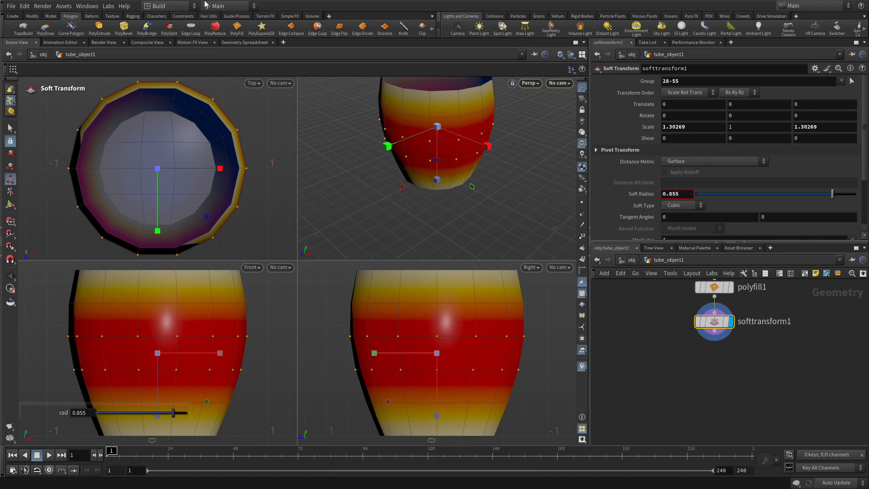
Switch to primitive selection and select all faces of the cup in the perspective view
key("s")
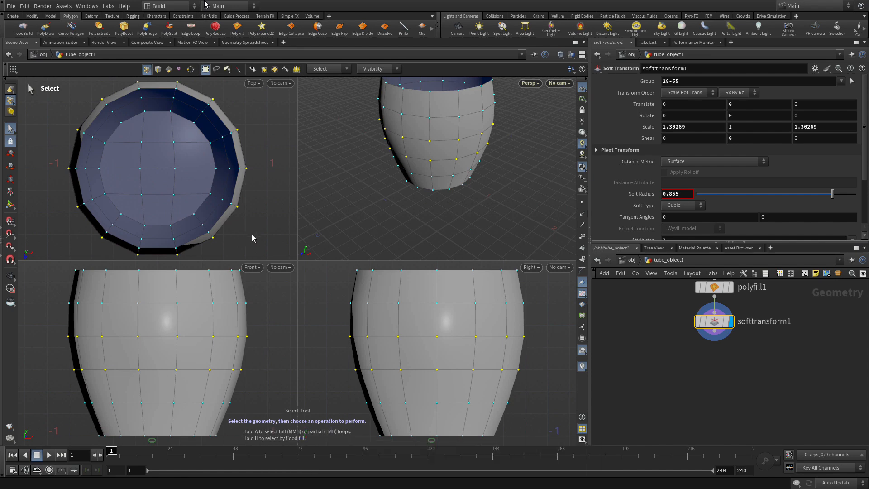
key("4")
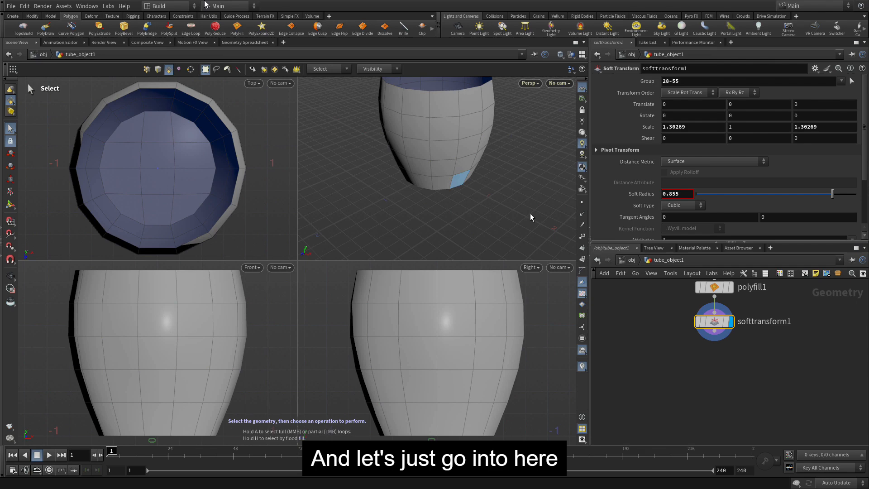
key("space")
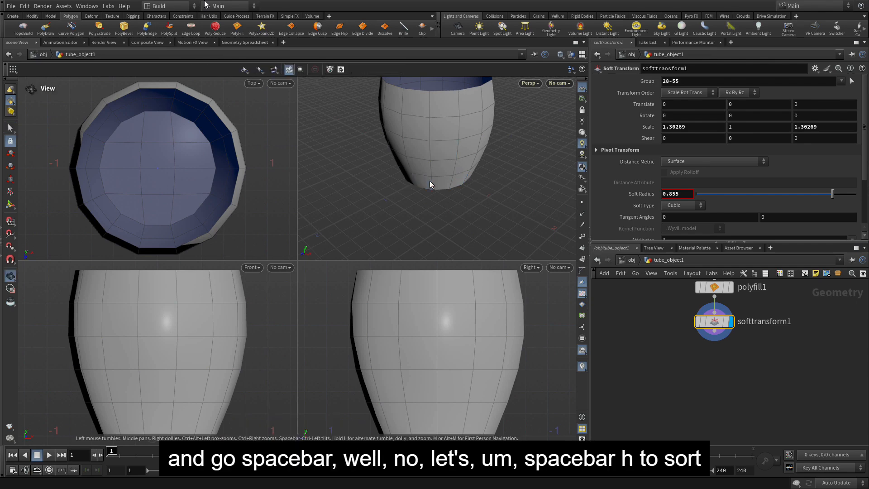
key("space+h")
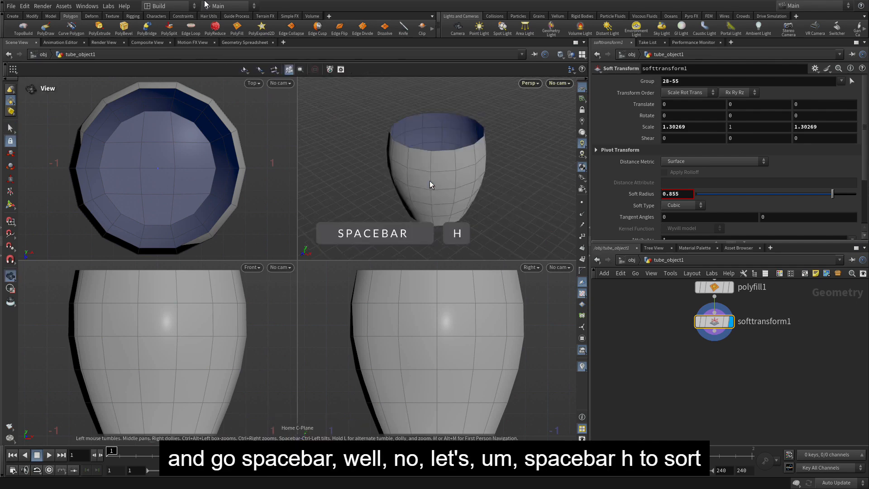
key("space")
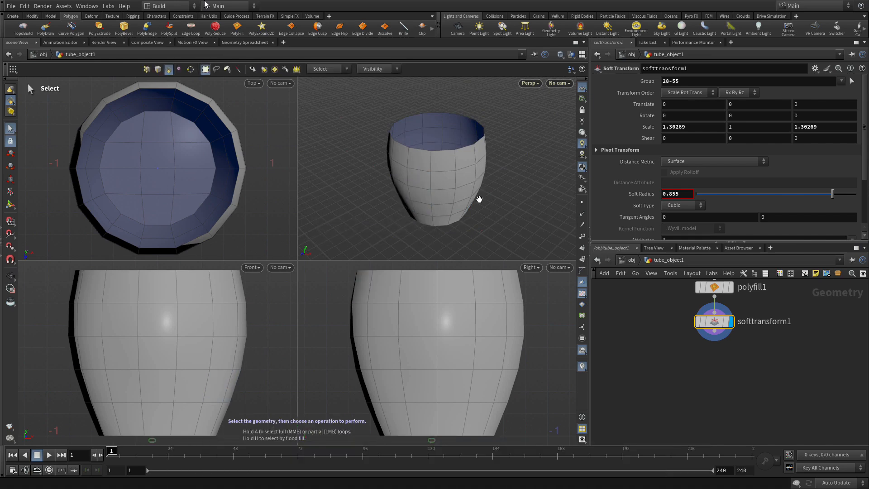
double_click(462, 196)
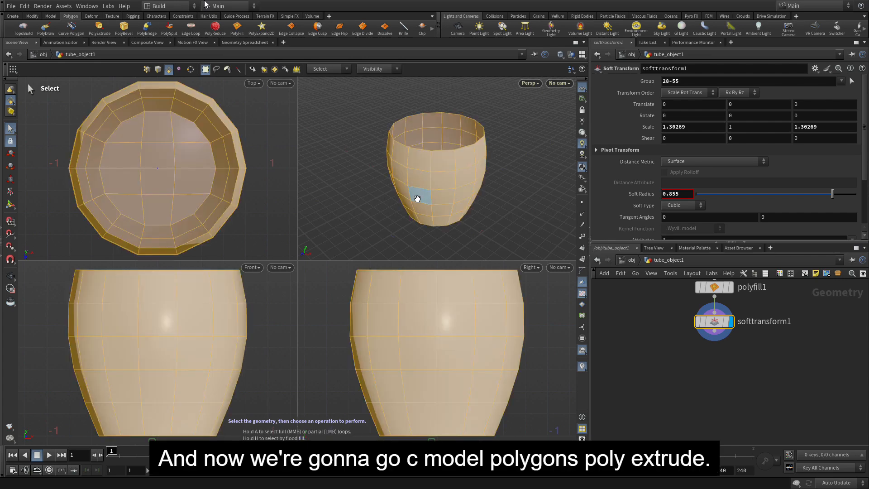
PolyExtrude all the cup's faces inward with a Distance of about -0.107, and enable Output Back to give the wall thickness
key("c")
left_click(415, 166)
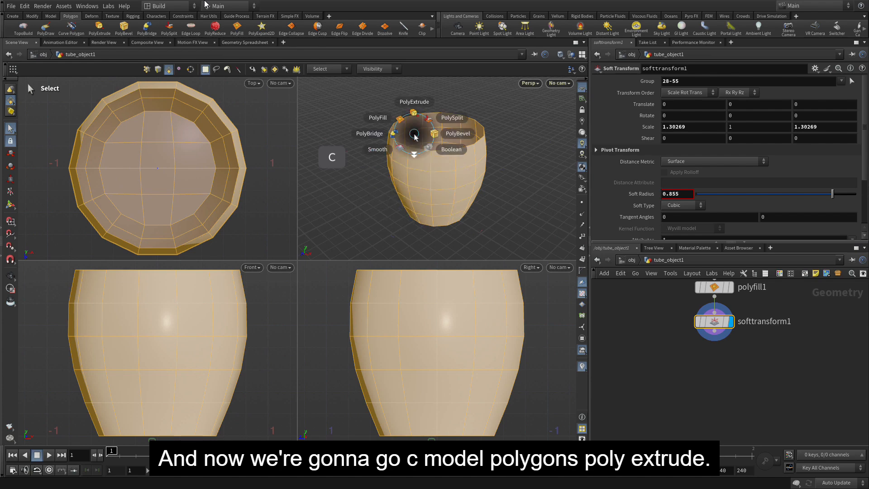
left_click(414, 102)
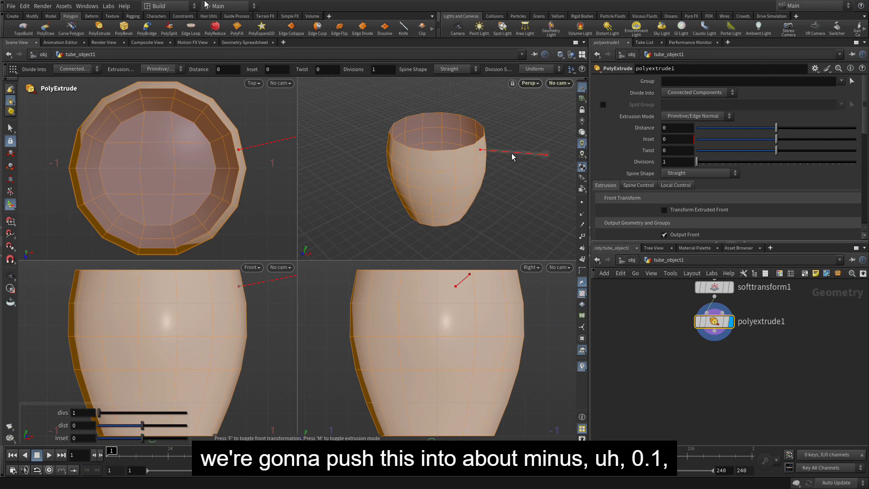
left_click_drag(513, 156, 505, 157)
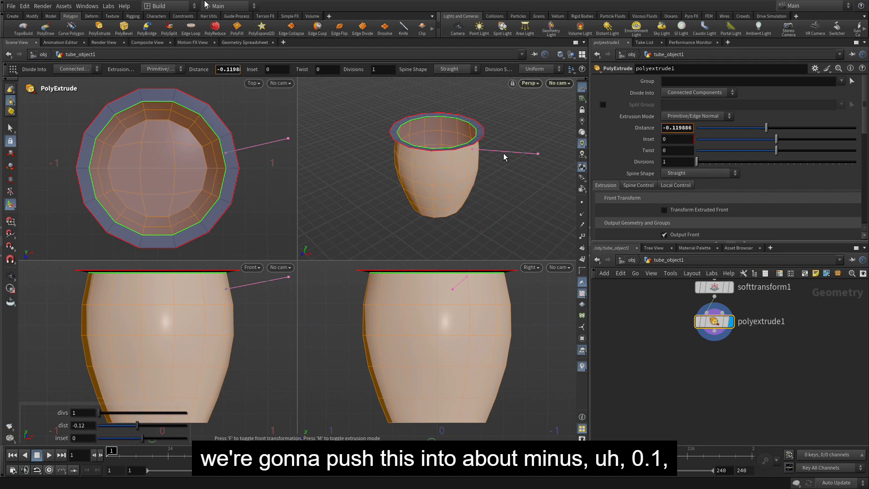
left_click_drag(503, 153, 504, 153)
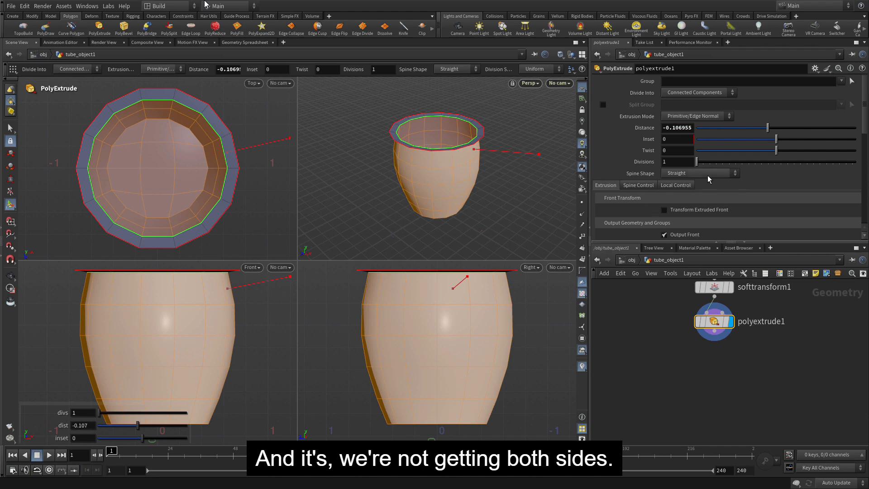
scroll(707, 176, "down", 3)
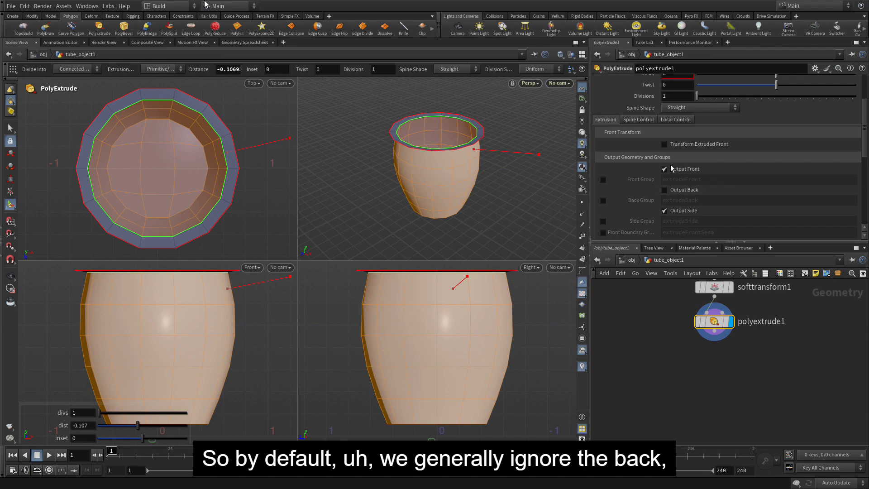
left_click(675, 190)
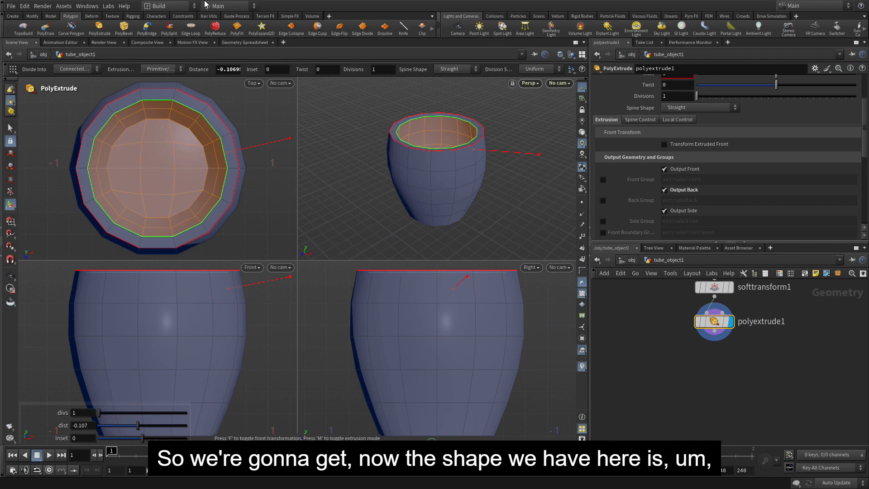
Select all faces of the thickened cup and apply a Reverse to flip their normals
left_click(11, 128)
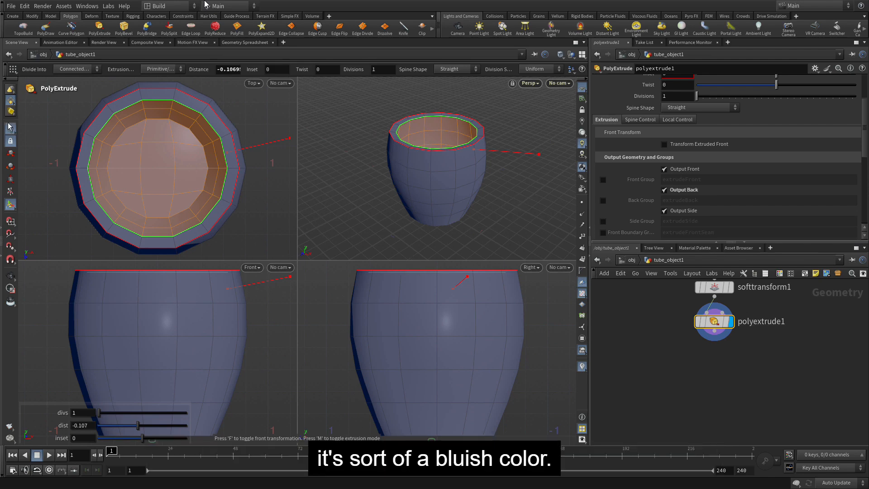
double_click(446, 198)
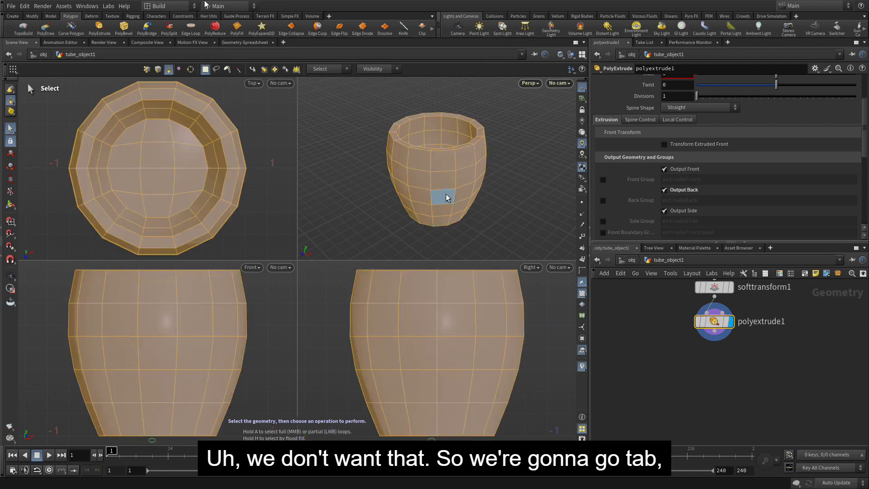
key("Tab")
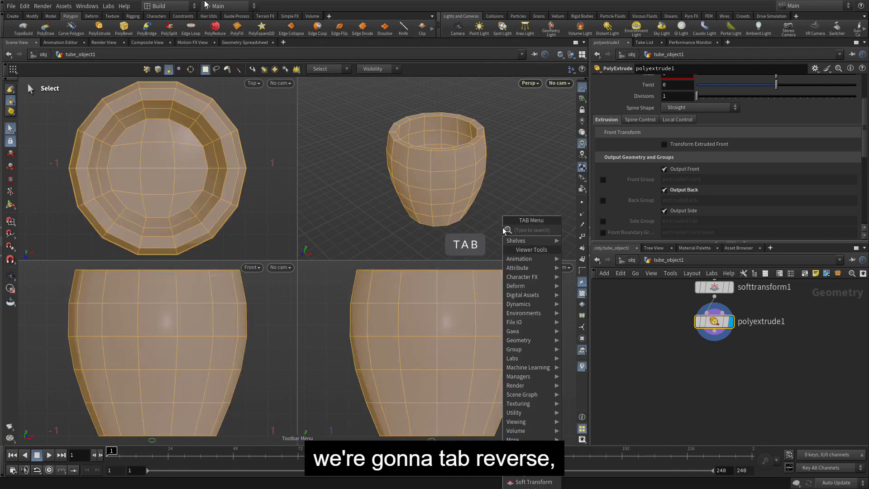
type("reverse")
key("Return")
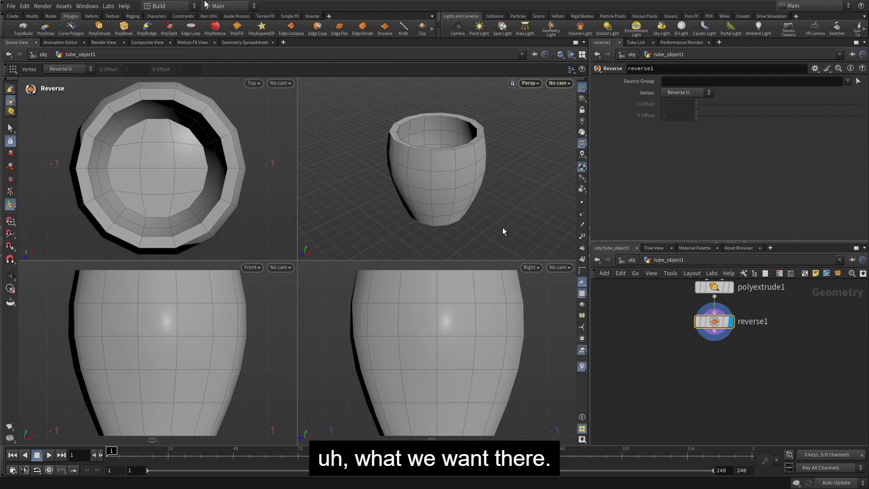
In a maximised perspective view, PolyBridge an outer side face in the second row below the rim to the fourth-row face in the same column
left_click_drag(518, 209, 447, 195)
mouse_move(468, 200)
right_mouse_down()
mouse_move(508, 171)
mouse_move(473, 184)
right_mouse_up()
key("space+b")
right_click_drag(448, 292, 485, 254)
middle_click_drag(420, 257, 429, 258)
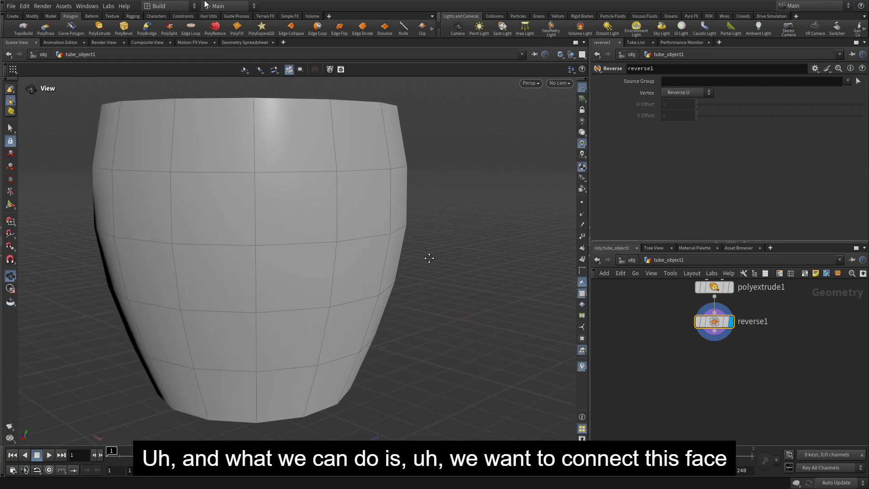
left_click_drag(402, 248, 452, 250)
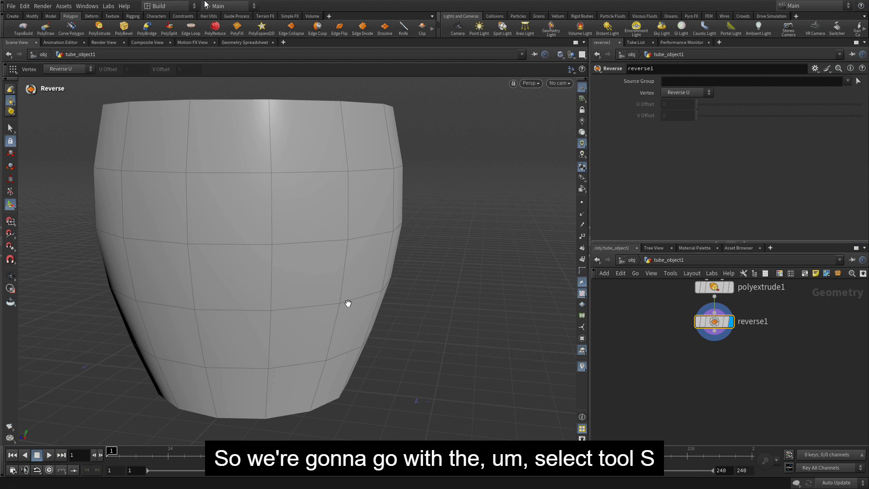
key("s")
left_click(369, 204)
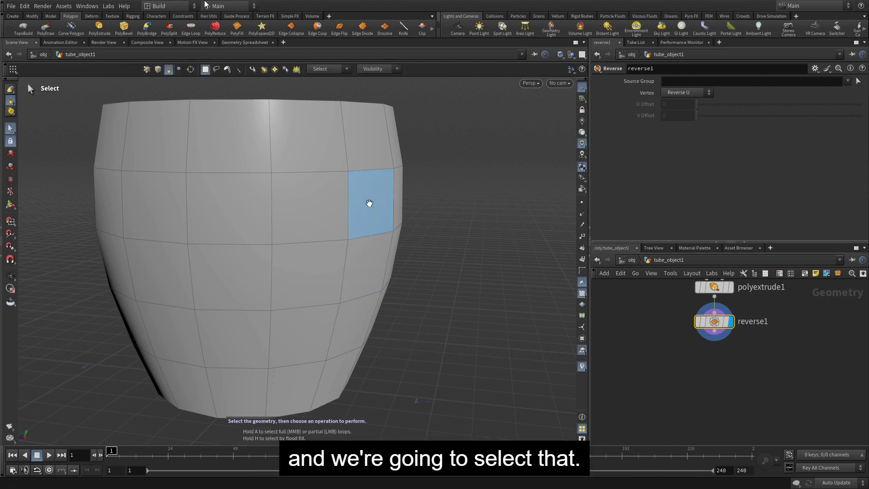
left_click(369, 202)
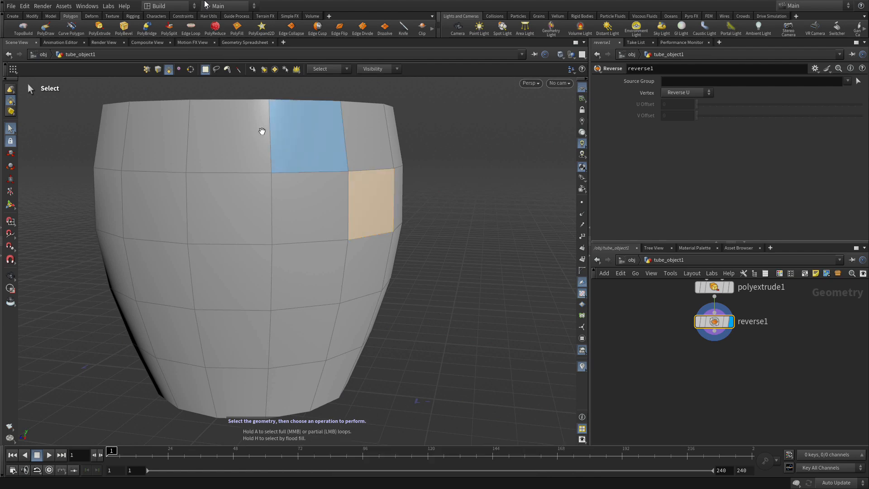
left_click(147, 29)
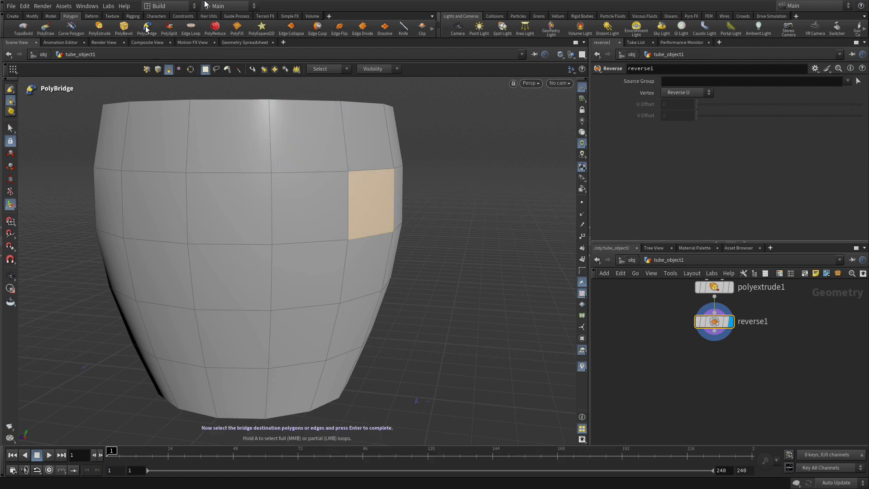
left_click(360, 328)
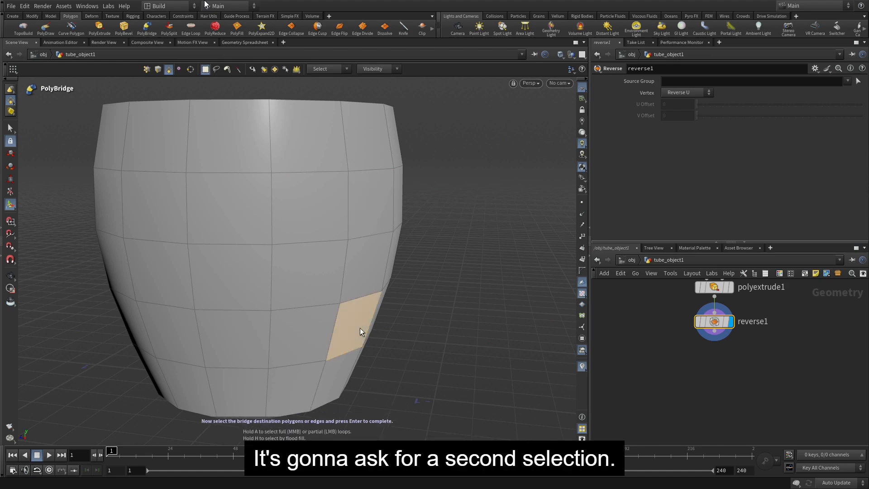
key("Return")
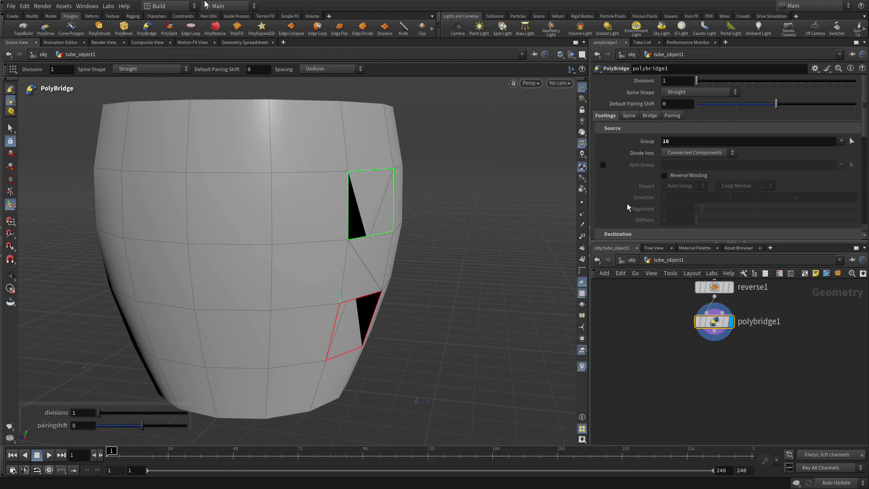
Set the PolyBridge to 10 divisions with a Curved spine shape and a default pairing shift of 1
left_click(676, 79)
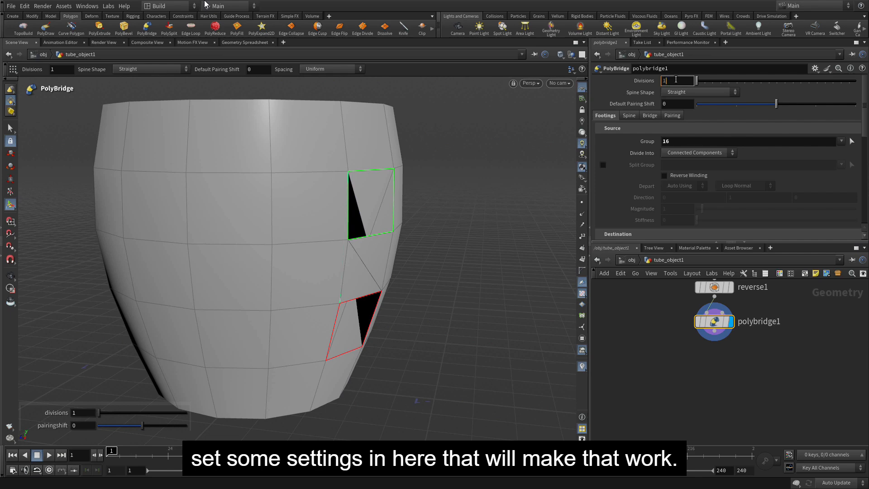
type("0")
key("Return")
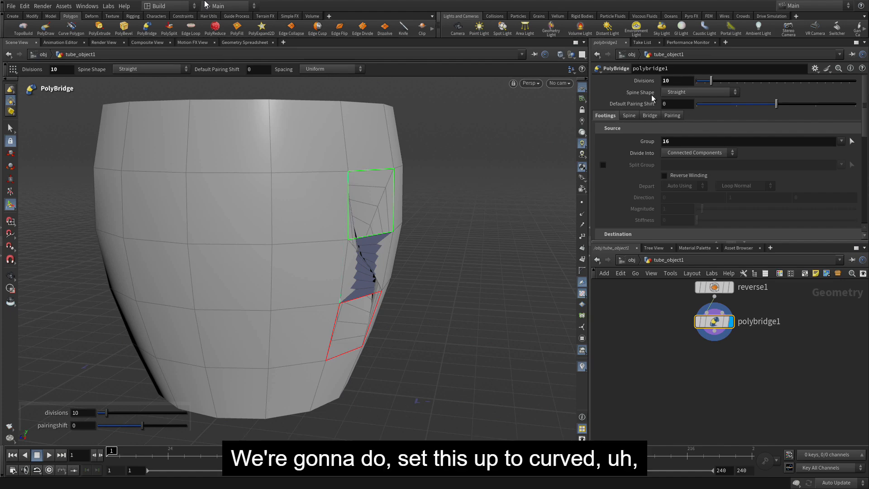
left_click(669, 93)
left_click(672, 110)
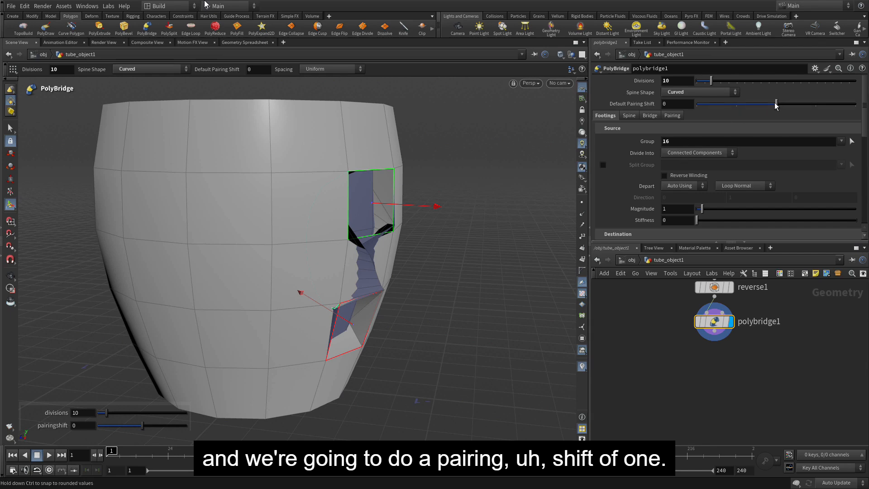
left_click_drag(786, 106, 815, 105)
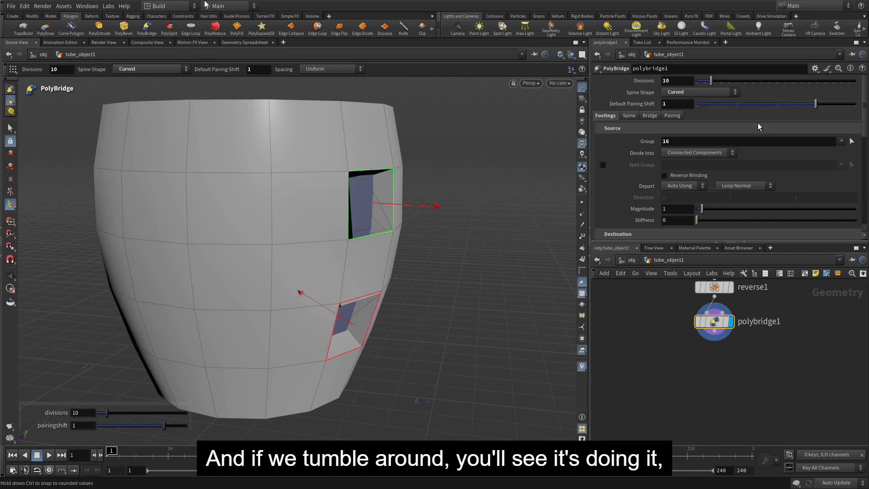
Set the bridge's source Depart and destination Arrive options to Along so the handle bends outside the cup
key("Escape")
left_click_drag(415, 266, 334, 181)
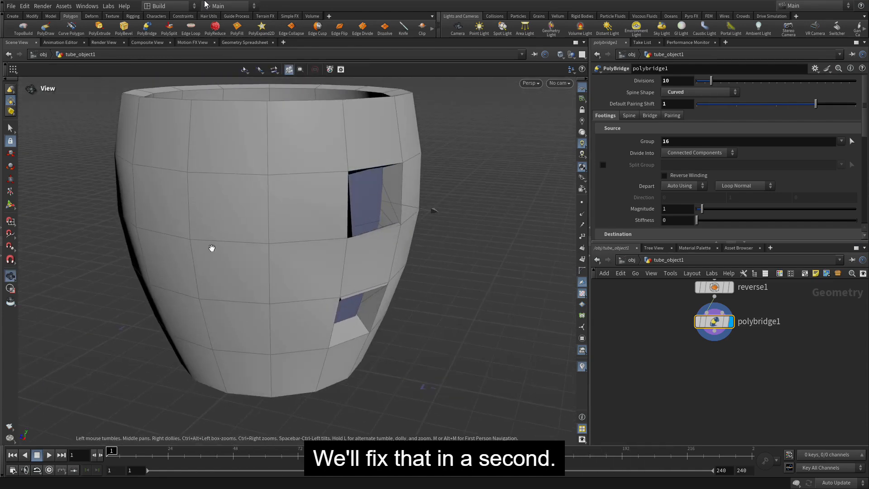
key("Return")
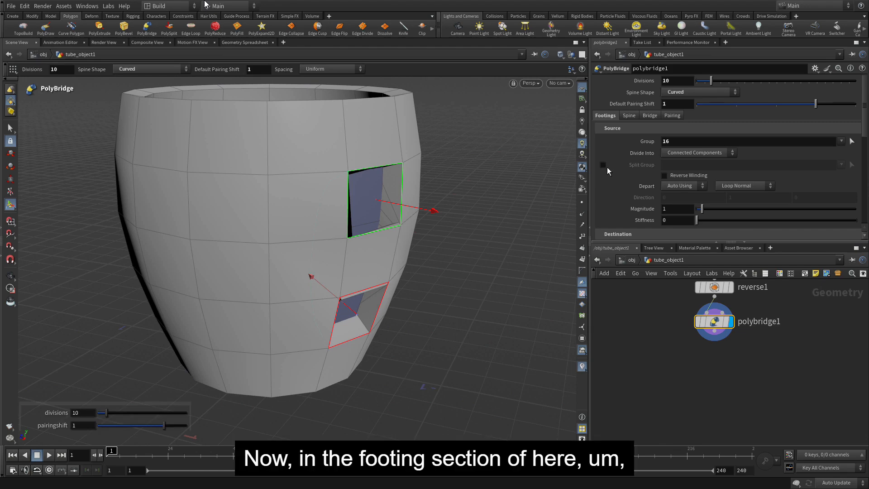
scroll(677, 196, "down", 3)
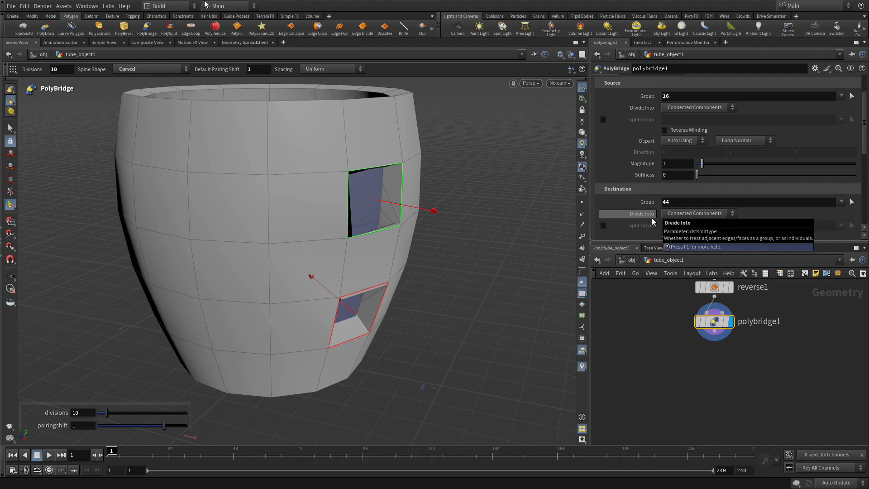
left_click(717, 143)
left_click(729, 143)
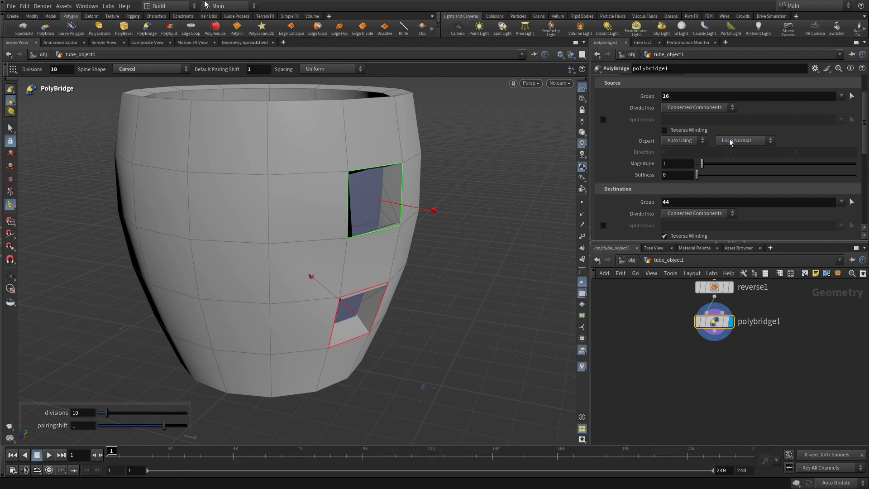
left_click(691, 141)
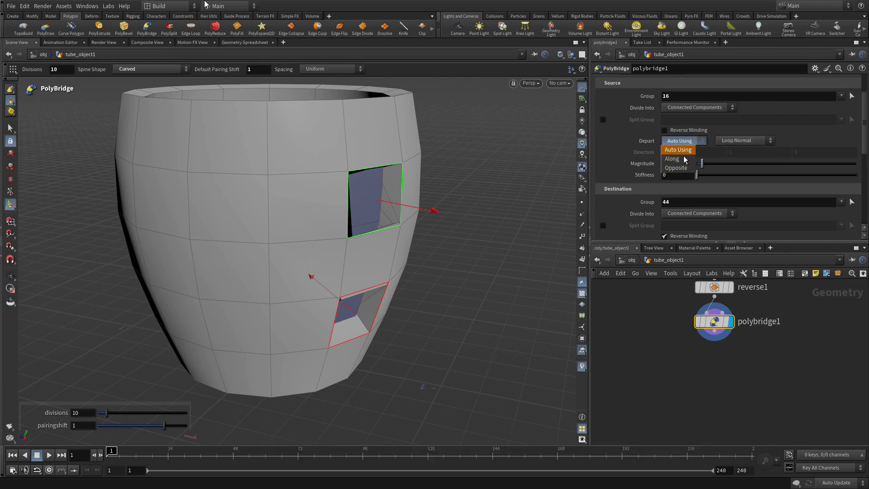
left_click(685, 150)
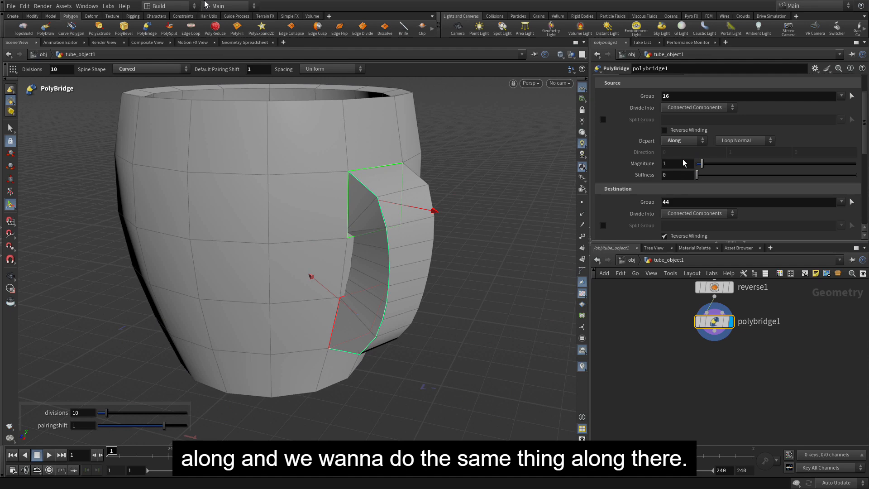
scroll(686, 185, "down", 3)
left_click(678, 213)
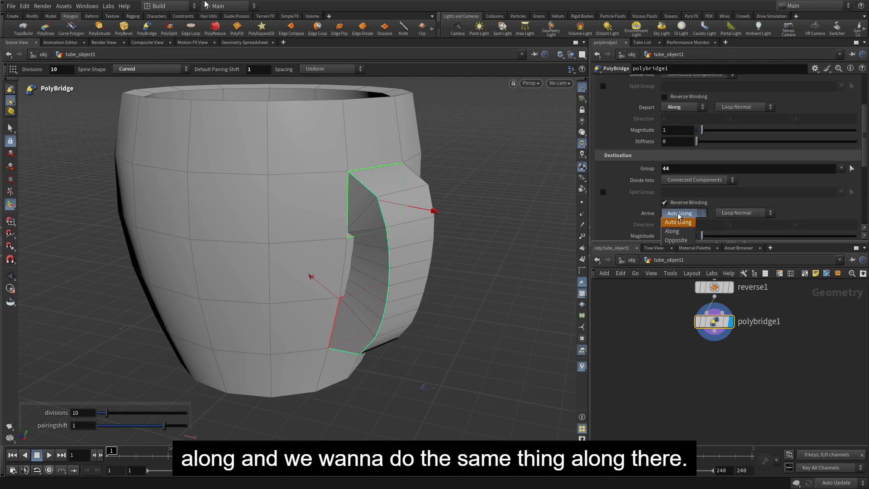
left_click(680, 233)
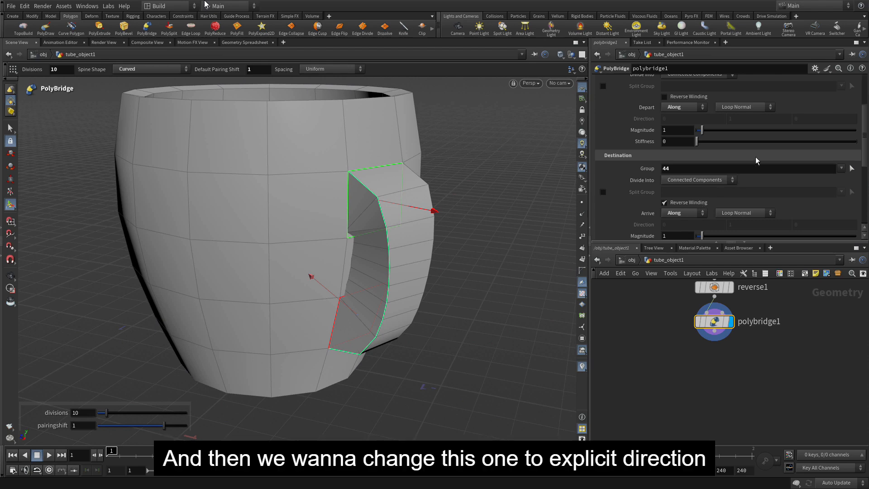
Switch both the source and destination directions of the bridge from Loop Normal to Explicit Direction
left_click(734, 109)
left_click(733, 125)
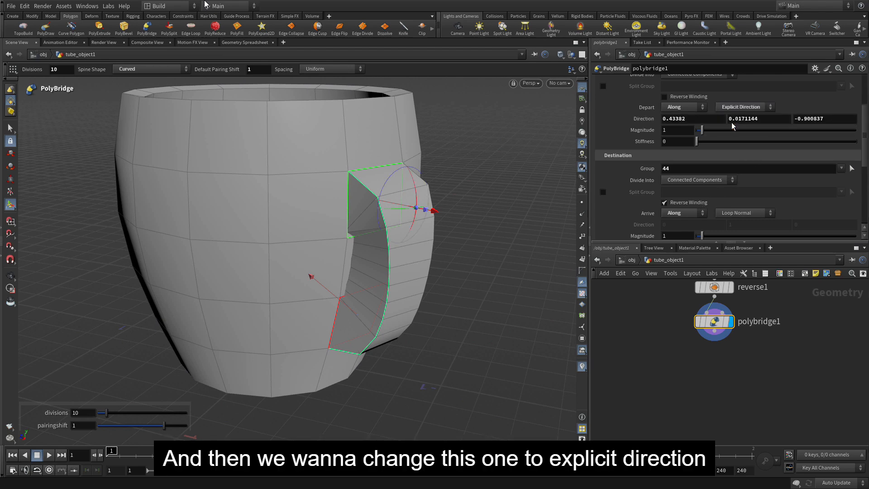
left_click(733, 213)
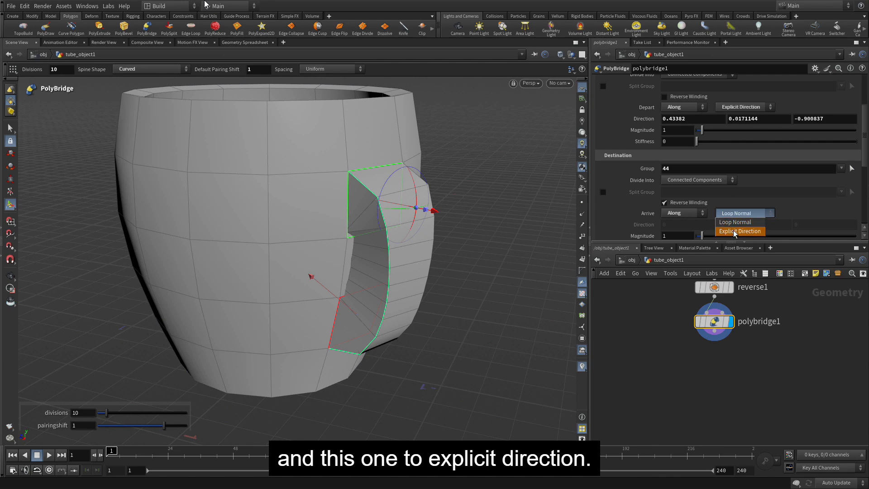
left_click(734, 231)
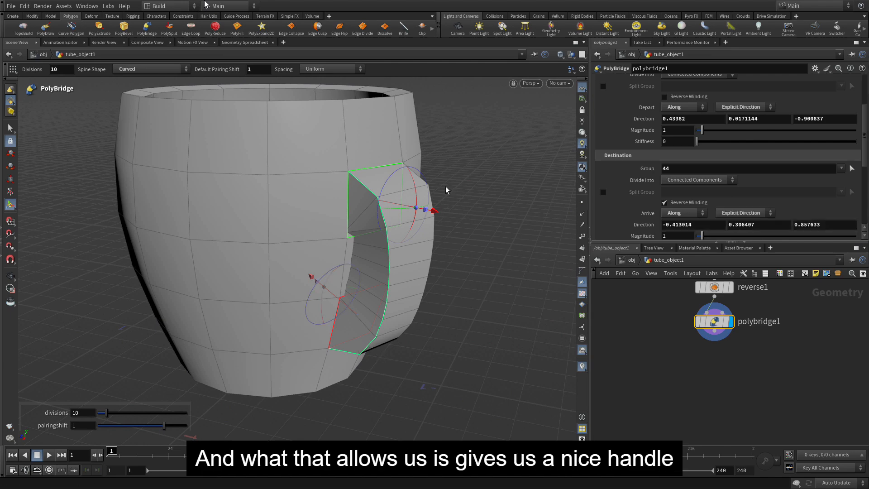
Pull the handle outward to Magnitudes of about 2.6 at the source and 2.92 at the destination, and tilt the source direction upward
left_click_drag(433, 216, 522, 245)
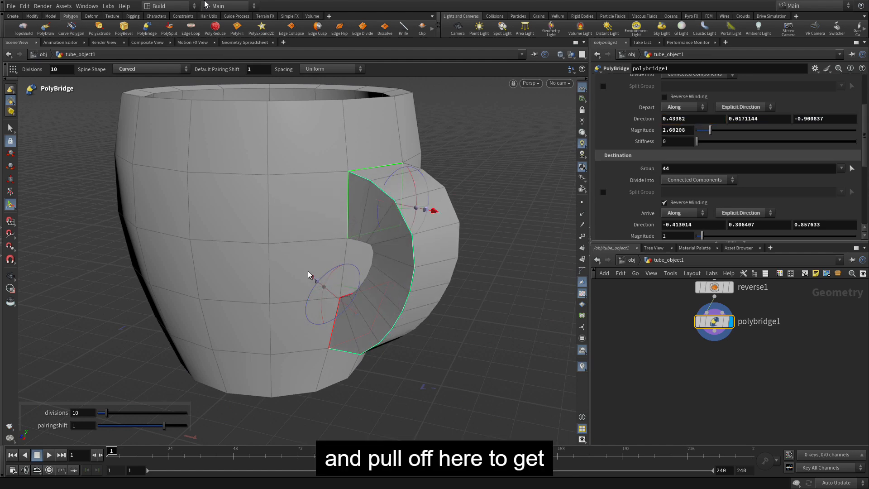
left_click_drag(316, 285, 240, 245)
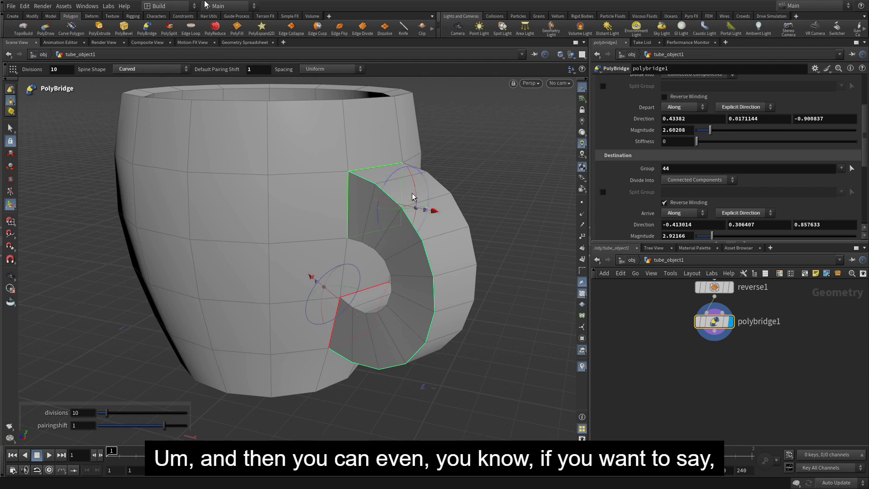
mouse_move(413, 197)
left_mouse_down()
mouse_move(414, 160)
mouse_move(408, 183)
left_mouse_up()
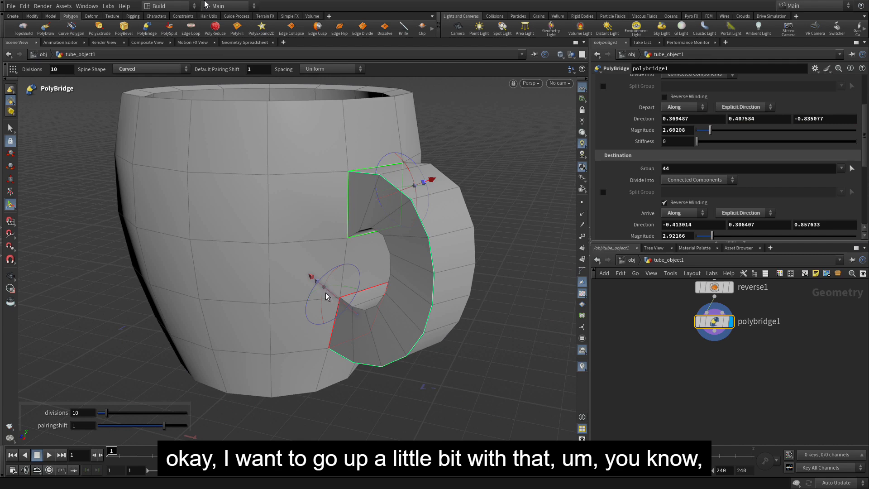
Tilt the bridge's destination direction downward to about -0.41, -0.06, 0.91 and set the bridge Thickness to 0.66
left_click_drag(326, 307, 328, 324)
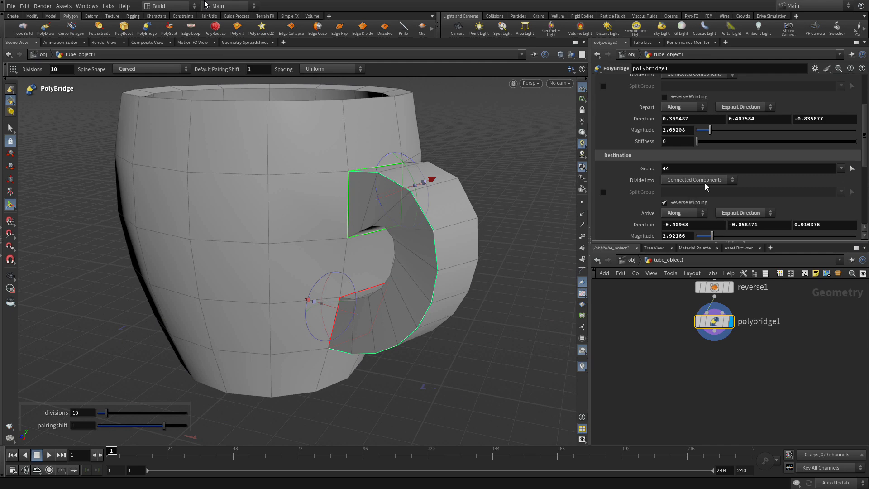
scroll(705, 183, "up", 5)
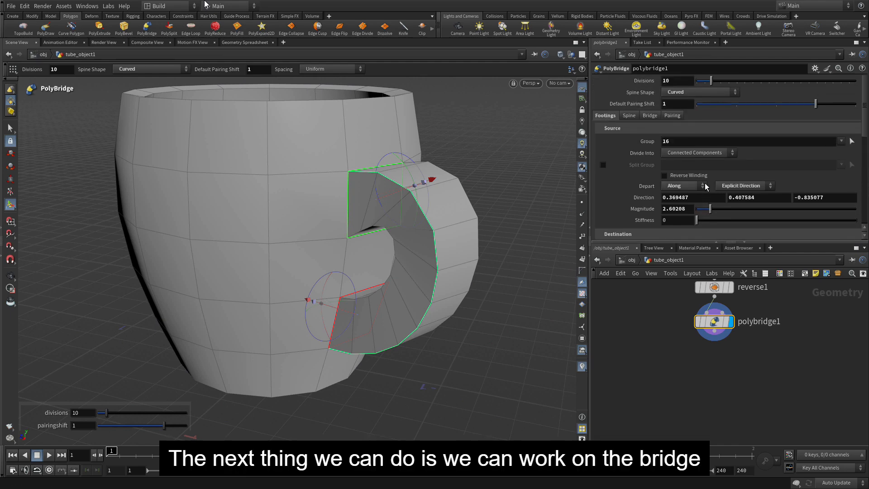
left_click(650, 116)
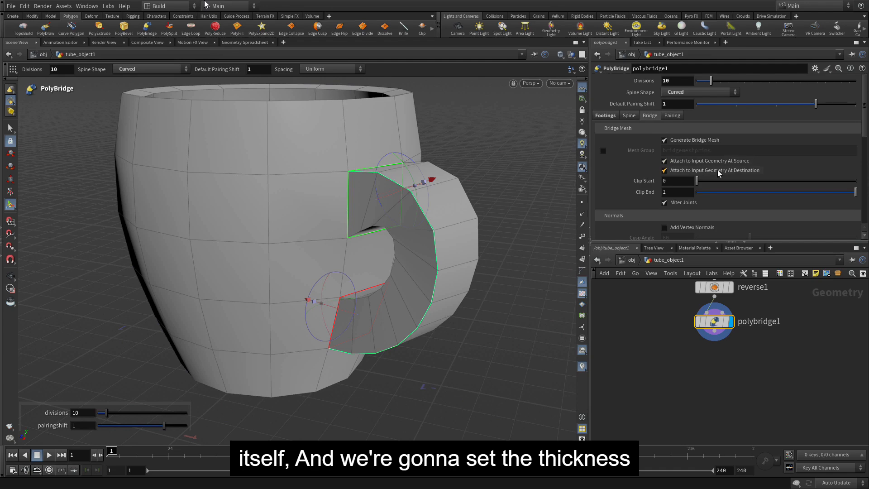
scroll(718, 169, "down", 10)
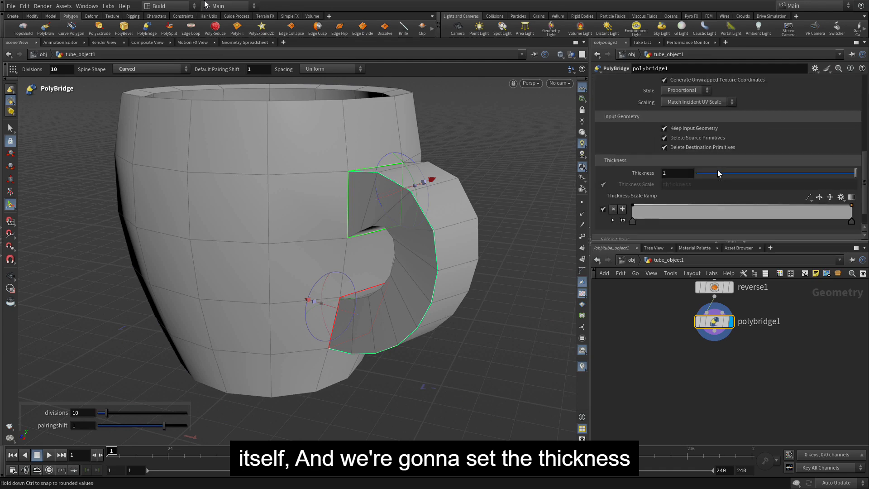
scroll(718, 170, "down", 1)
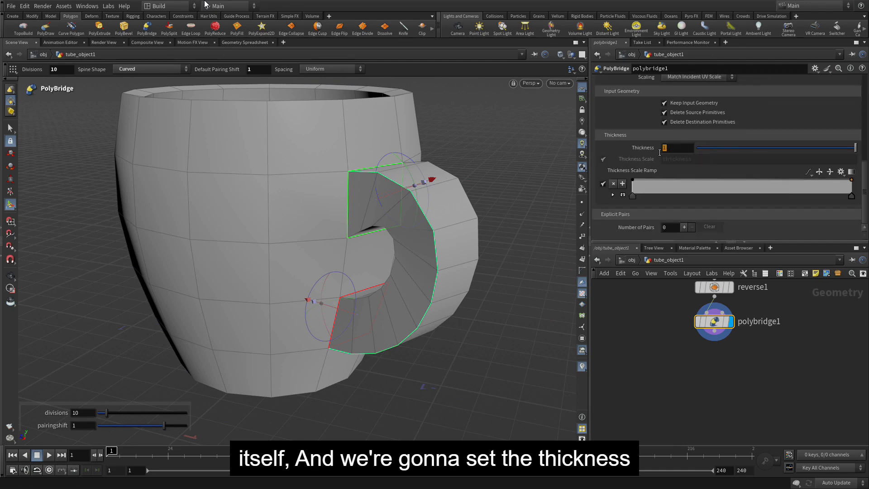
left_click(661, 149)
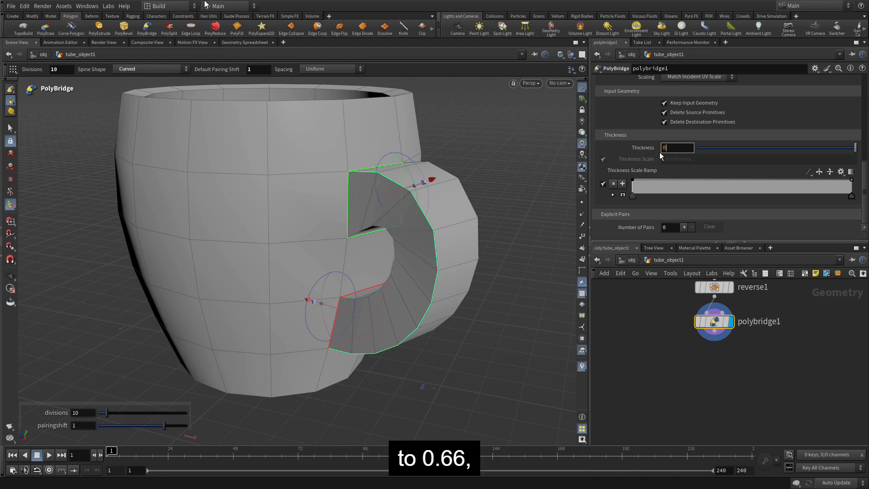
key("Return")
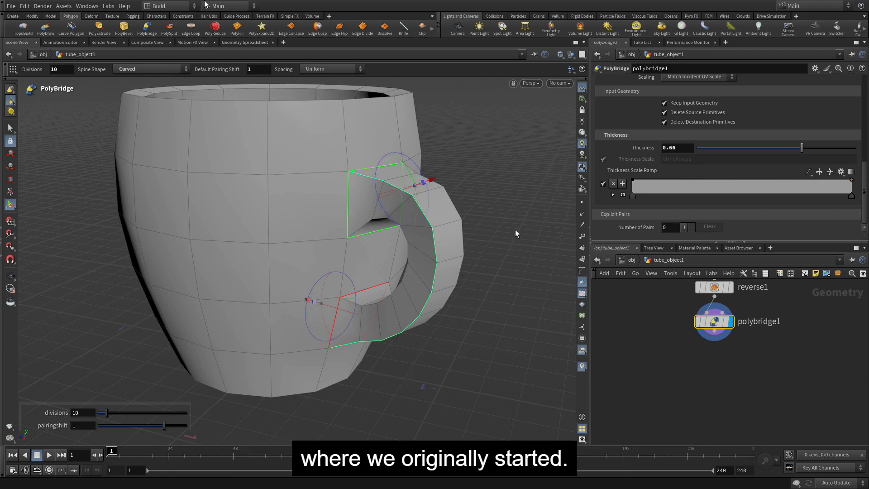
Add a point near the middle of the bridge's Thickness Scale Ramp and lower it slightly to slim the handle's middle
left_click(729, 181)
left_click_drag(729, 181, 730, 187)
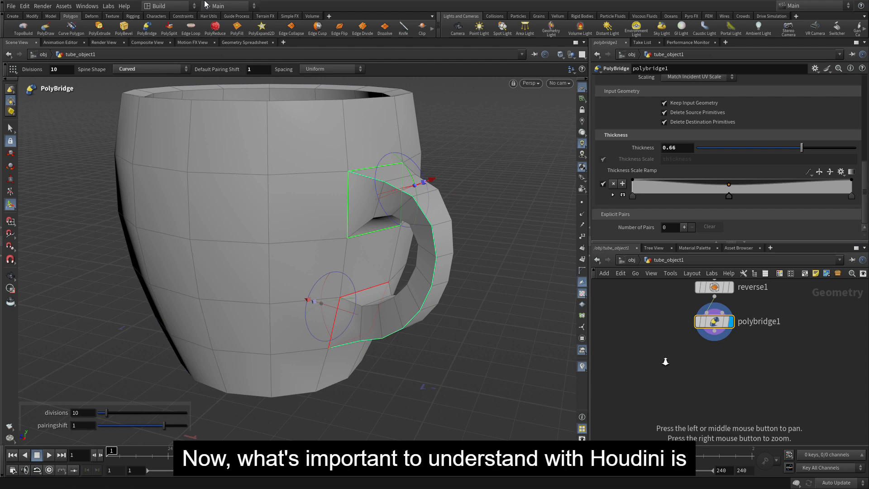
right_click_drag(668, 361, 631, 344, "alt")
middle_click_drag(633, 334, 651, 382, "alt")
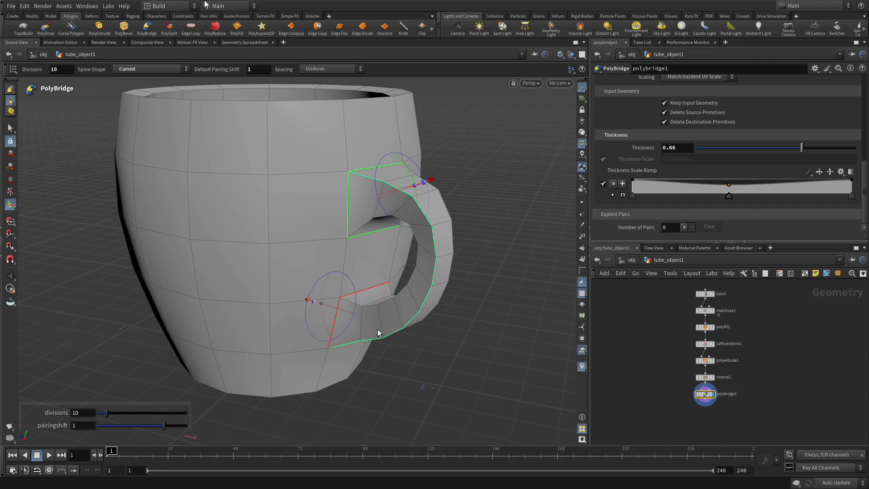
Select all the faces of the cup and its handle and apply a Subdivide node to them
key("s")
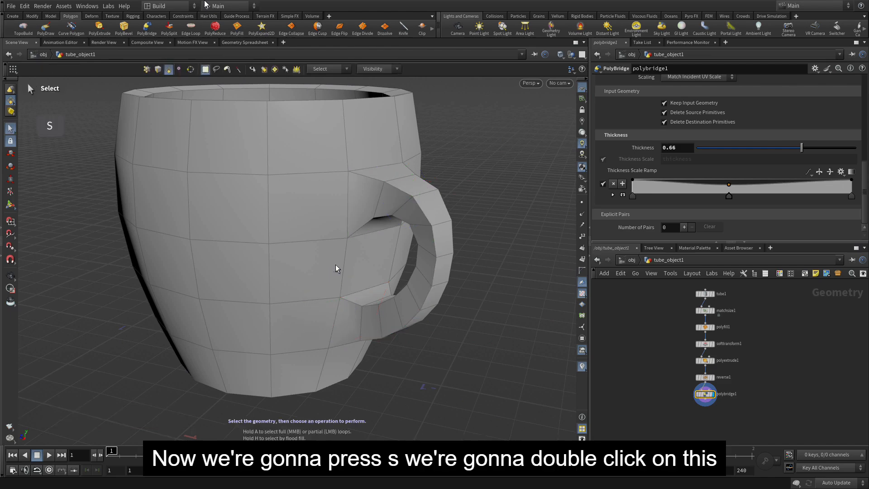
left_click(303, 258)
double_click(302, 259)
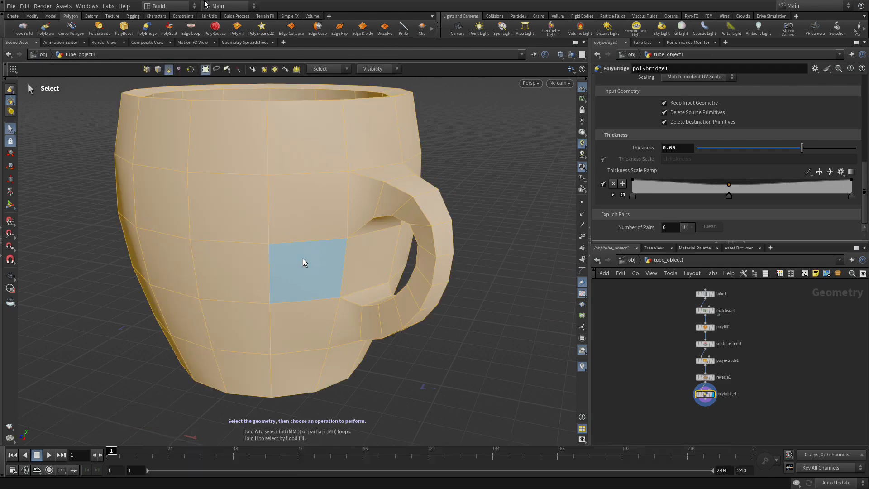
key("Tab")
type("subdivide")
key("Return")
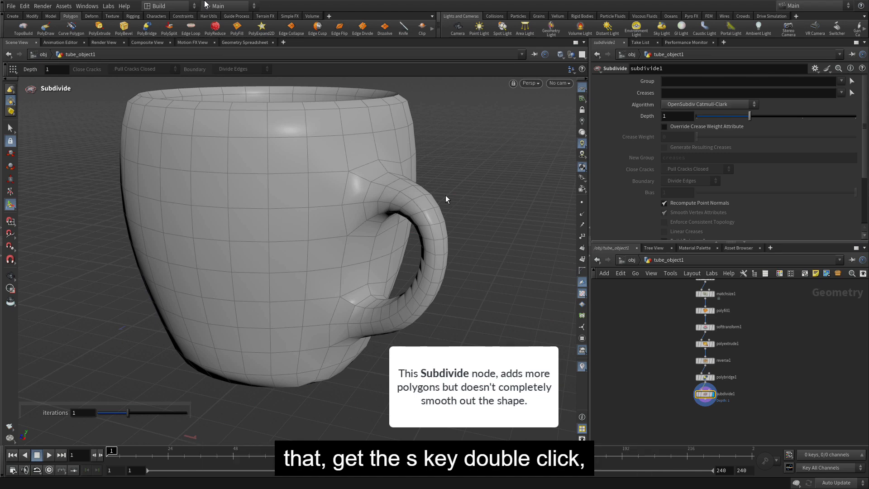
Select the whole subdivided cup and add a Color node set to orange (1, 0.5, 0)
key("s")
double_click(335, 183)
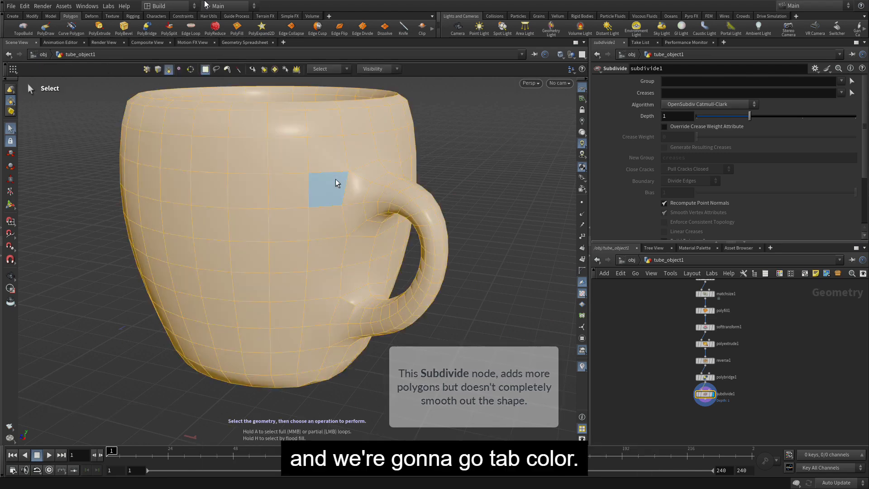
key("Tab")
type("color")
key("Return")
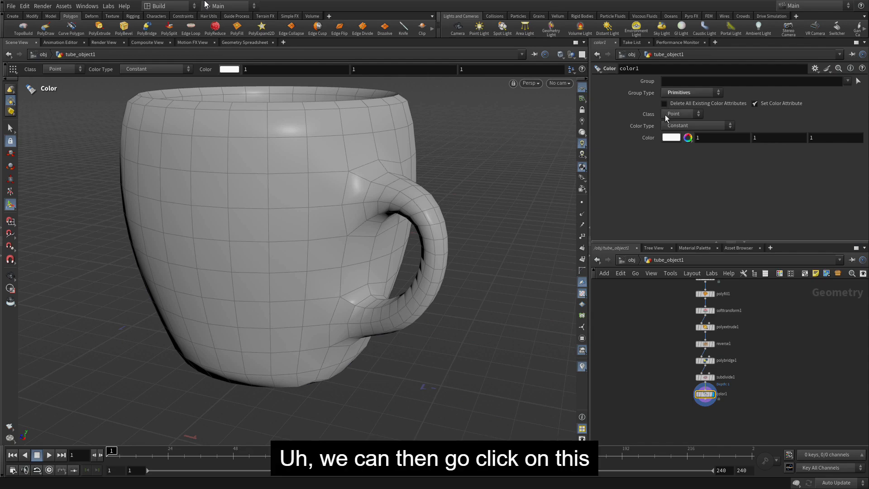
left_click(670, 138)
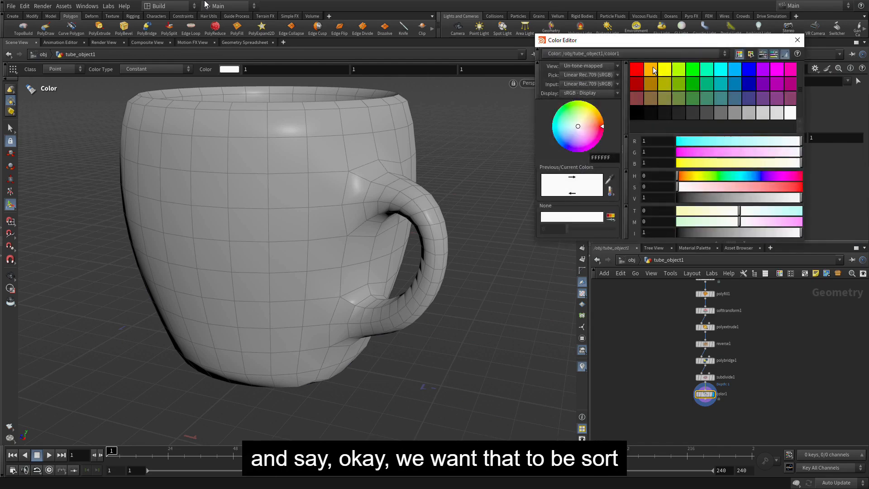
left_click(653, 68)
left_click(797, 40)
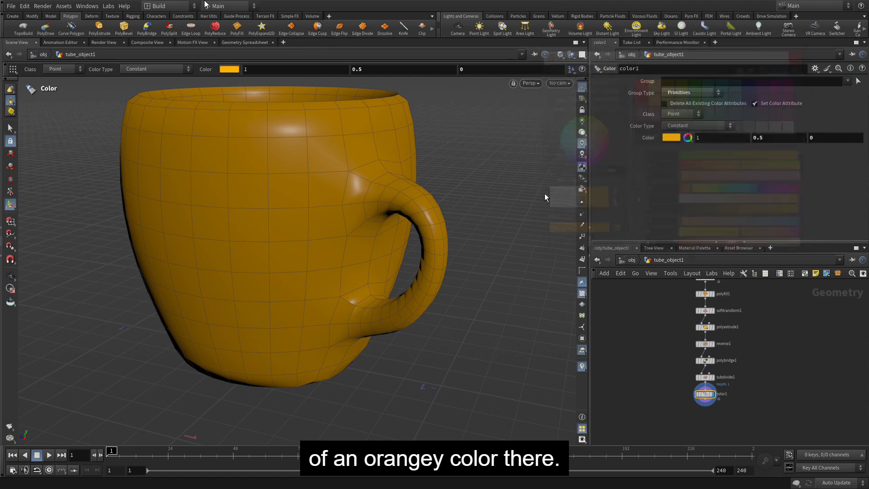
Switch the viewport shading to Smooth Shaded and examine the surface of the cup and handle
left_click(561, 55)
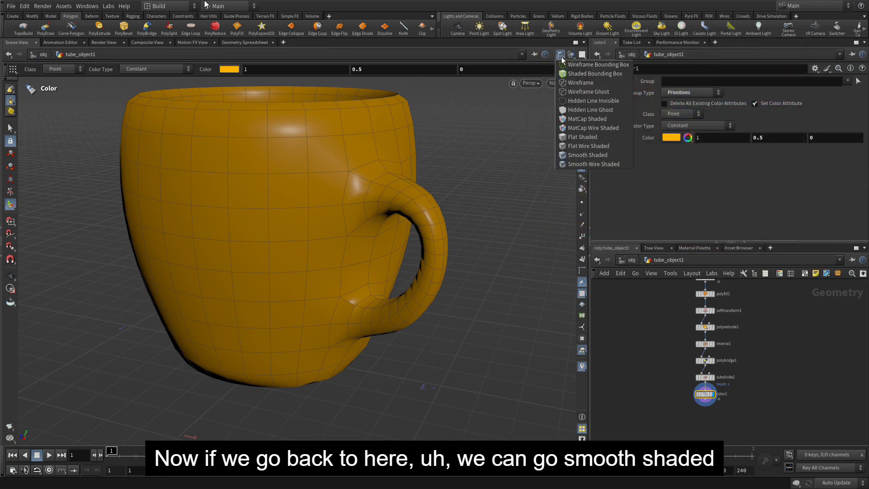
left_click(573, 155)
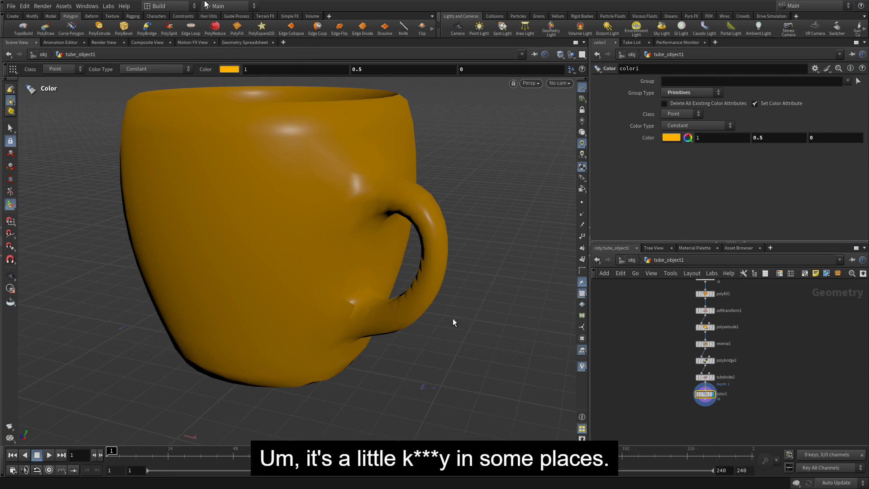
key("Escape")
mouse_move(453, 318)
left_mouse_down()
mouse_move(516, 312)
mouse_move(460, 317)
mouse_move(369, 303)
mouse_move(458, 304)
left_mouse_up()
key("Return")
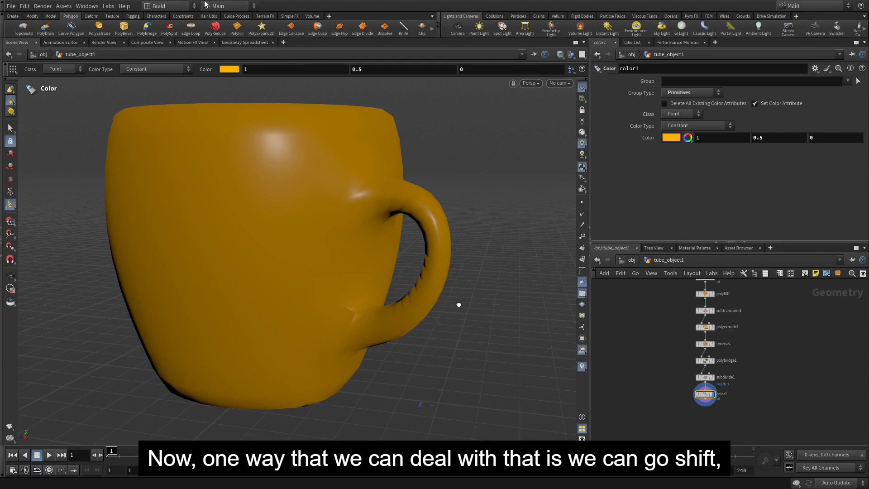
Turn on viewport subdivision display for the cup and check the smoothed shape from above
key("shift+plus")
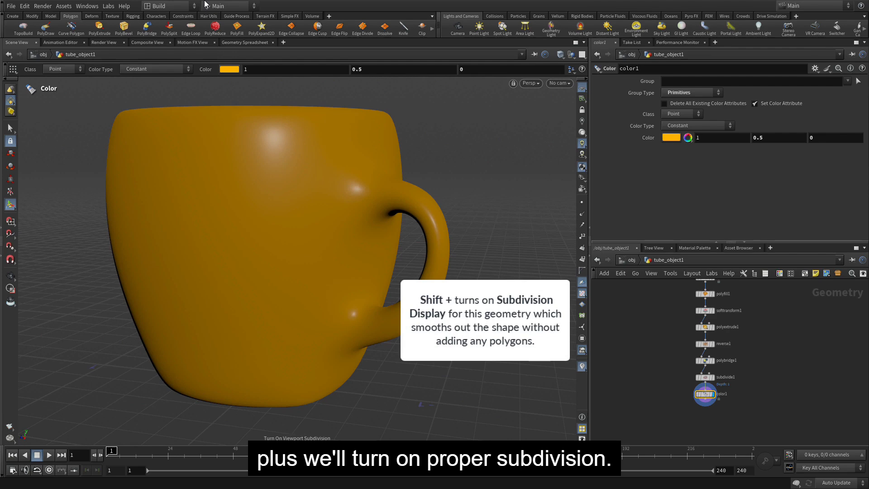
key("Escape")
left_click_drag(471, 245, 428, 279)
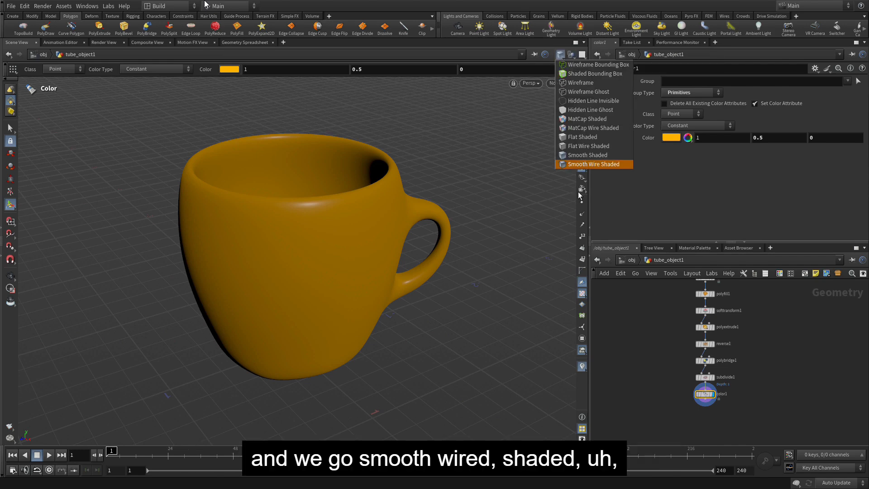
Set the viewport shading to Smooth Wire Shaded and inspect the polygon cage around the smoothed cup
left_click(566, 165)
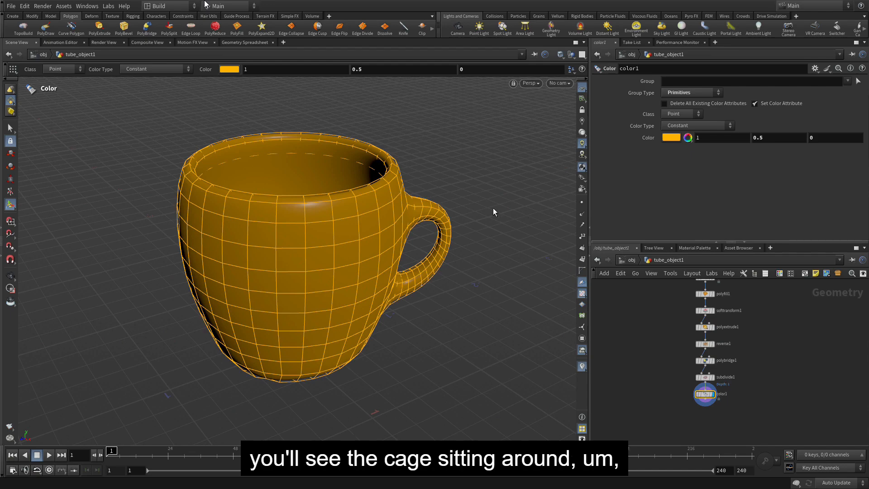
key("Escape")
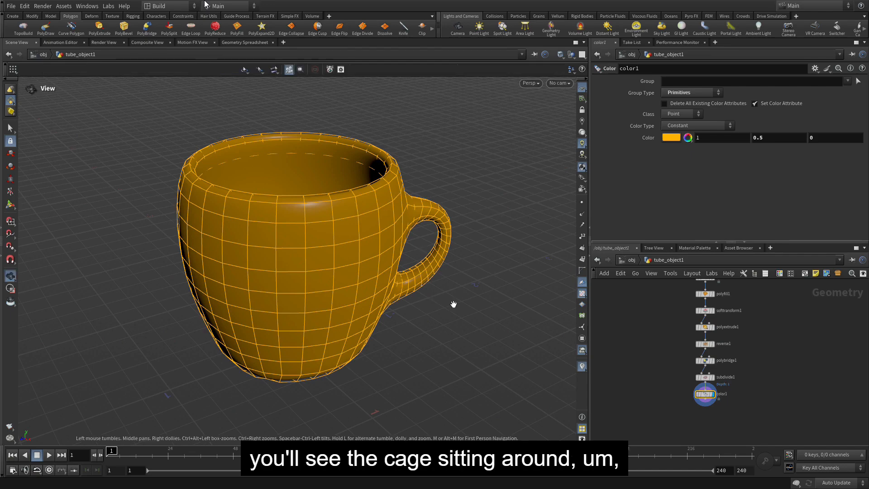
mouse_move(453, 302)
left_mouse_down()
mouse_move(442, 275)
mouse_move(460, 291)
left_mouse_up()
key("Return")
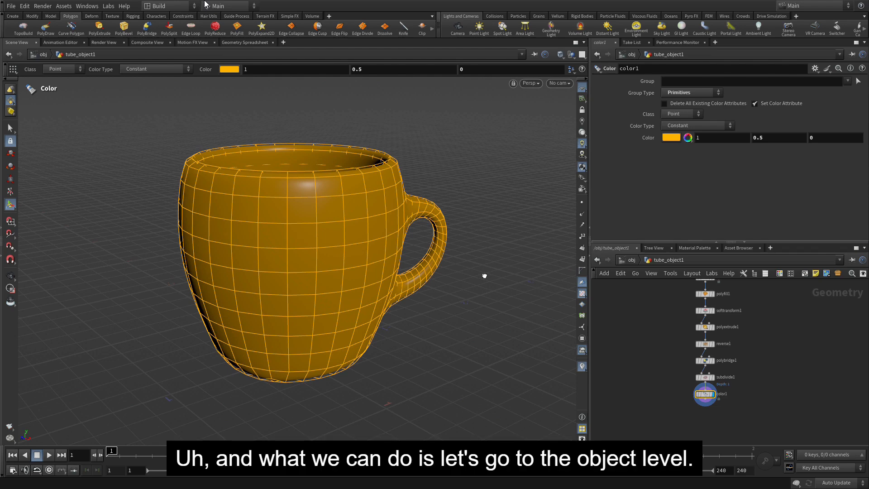
Go up to the object level and rename the tube object as cup
left_click(625, 259)
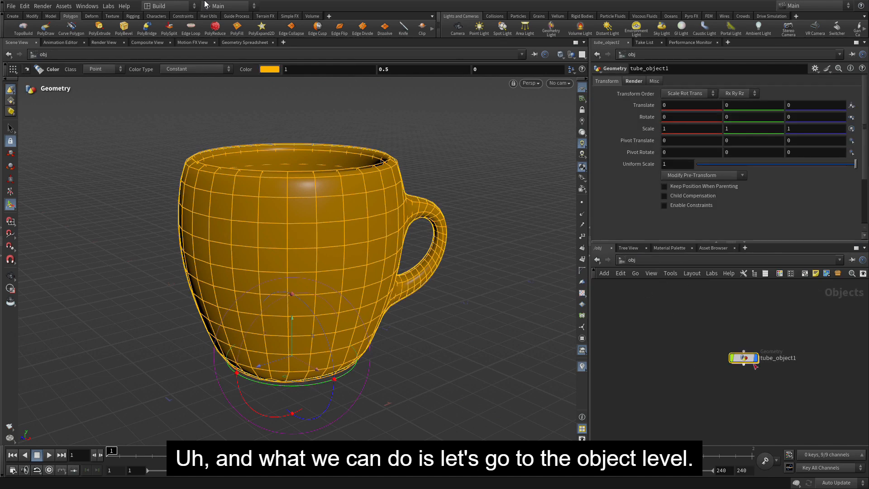
double_click(783, 358)
type("cup")
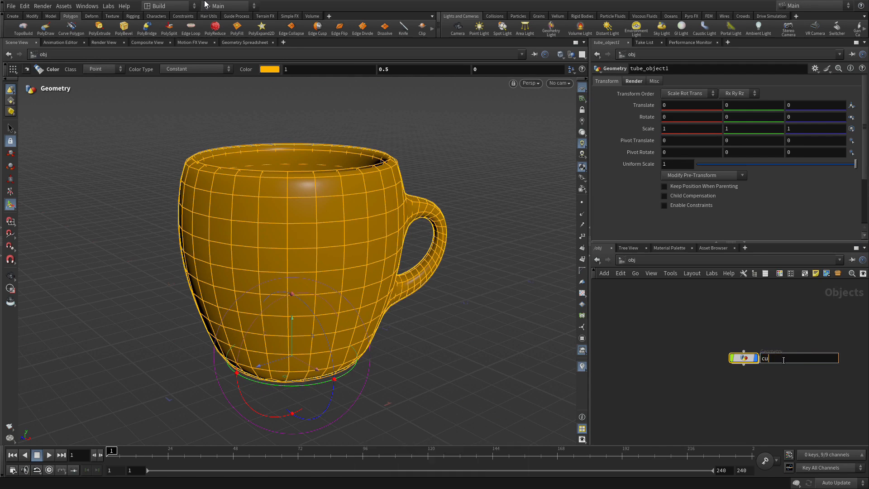
key("Return")
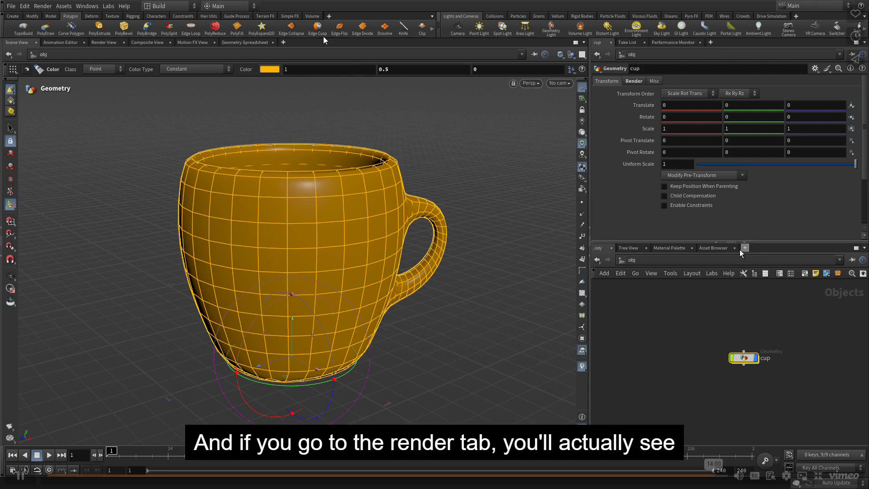
Try the Full Geometry option for Display As in the cup's render parameters
left_click(631, 83)
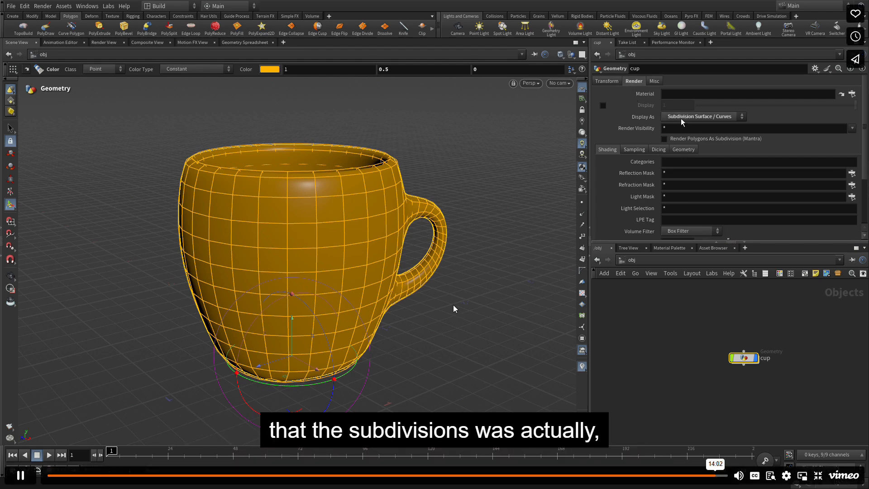
left_click(680, 118)
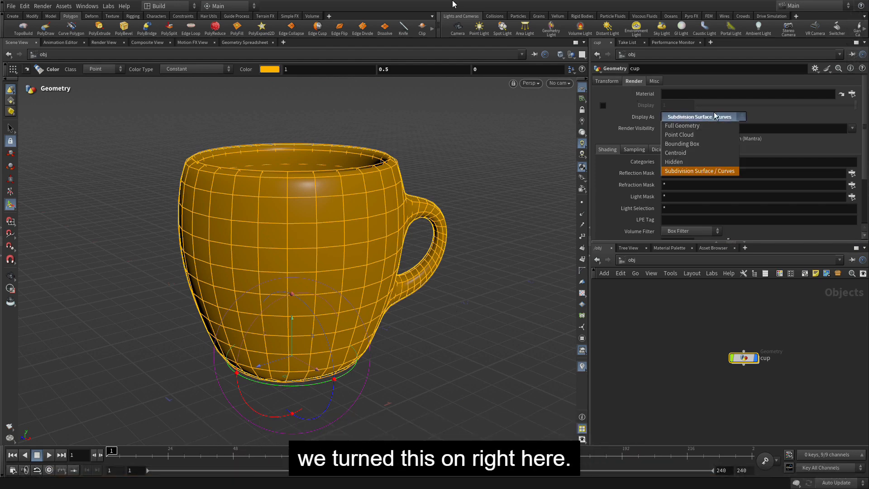
left_click(688, 126)
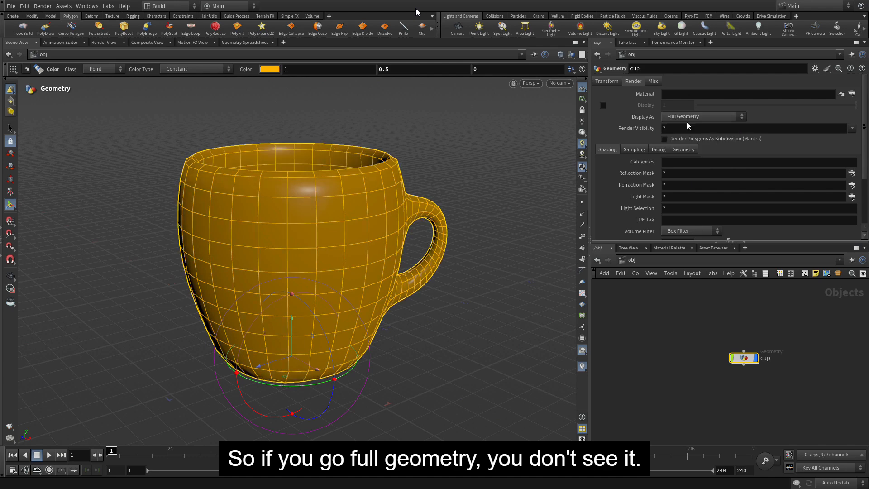
Set the cup's Display As to Subdivision Surface / Curves and enable Render Polygons As Subdivision (Mantra)
left_click(687, 118)
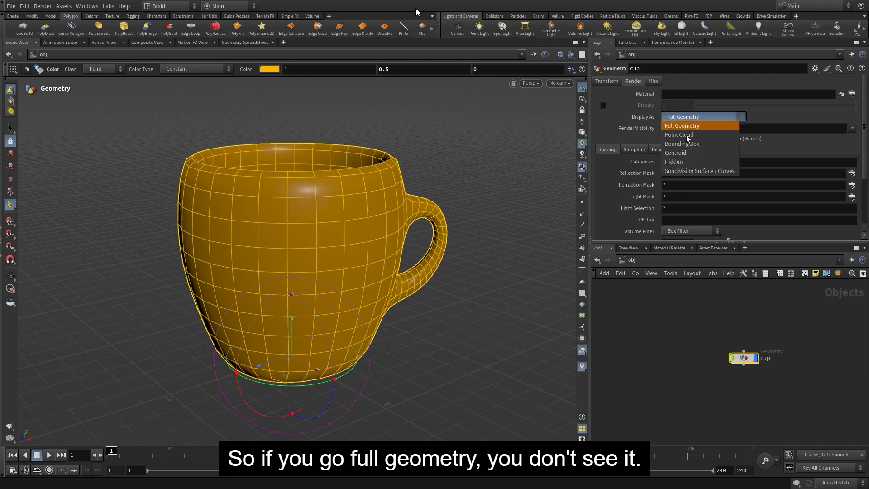
left_click(688, 170)
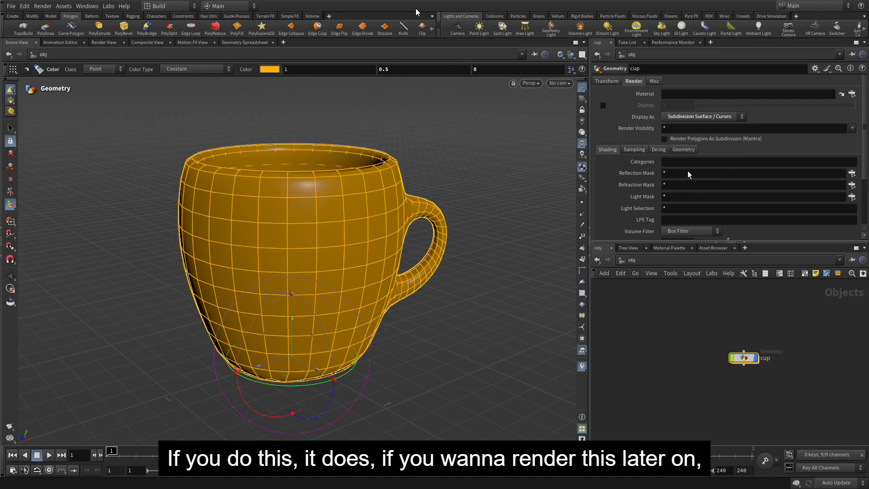
left_click(666, 139)
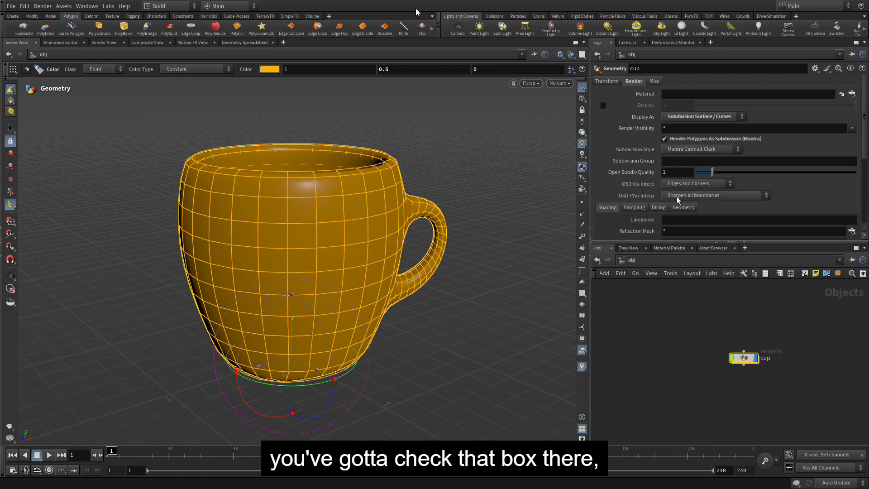